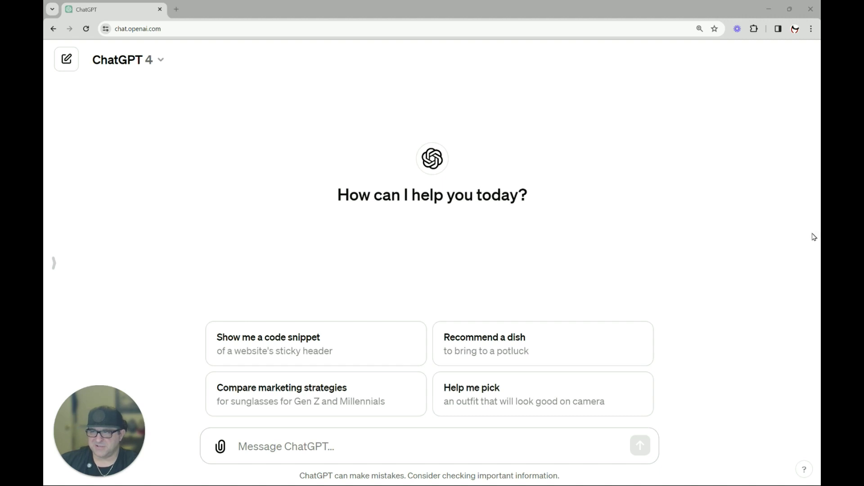
Ask ChatGPT "What are the essential steps to a business plan? Give examples with pictures"
click(263, 447)
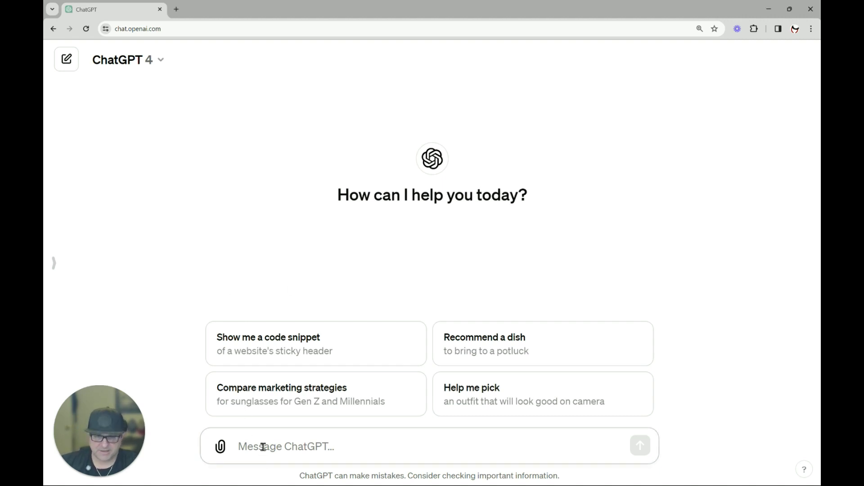
text(What are the essential steps to a business plan?)
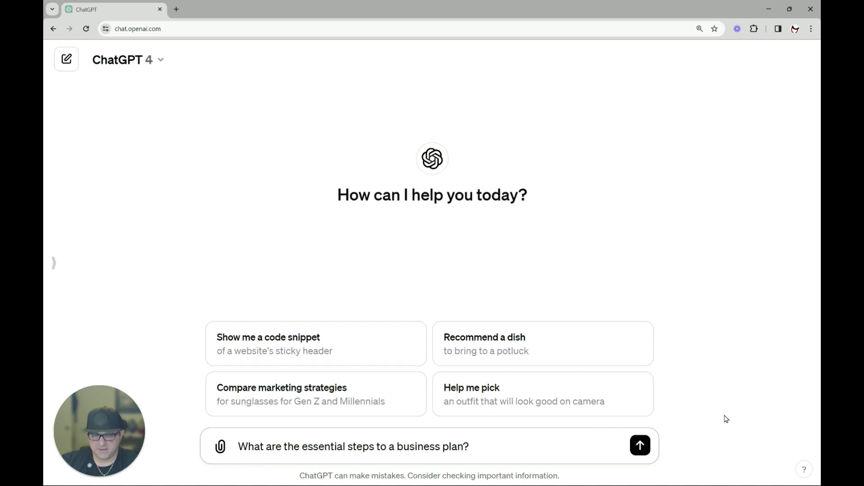
text(Give)
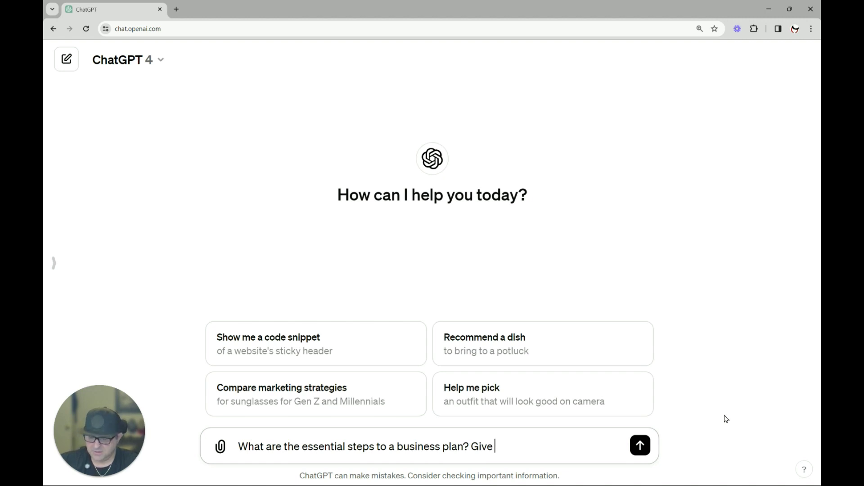
text(e)
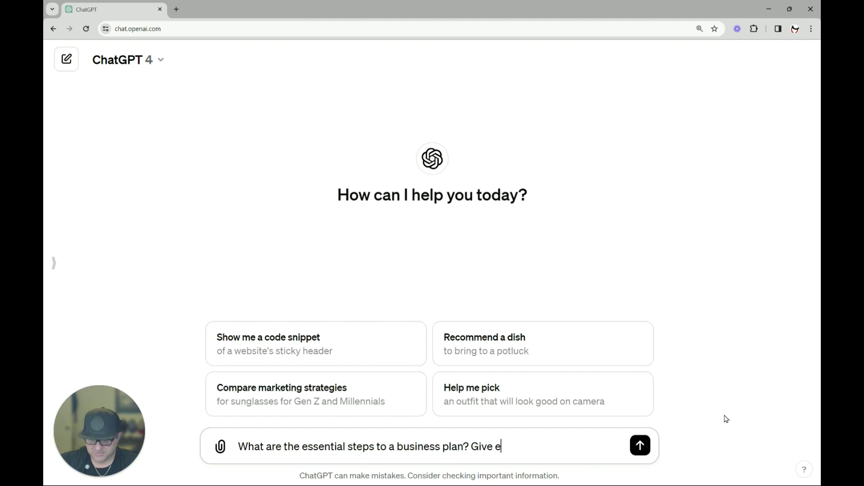
text(xamples )
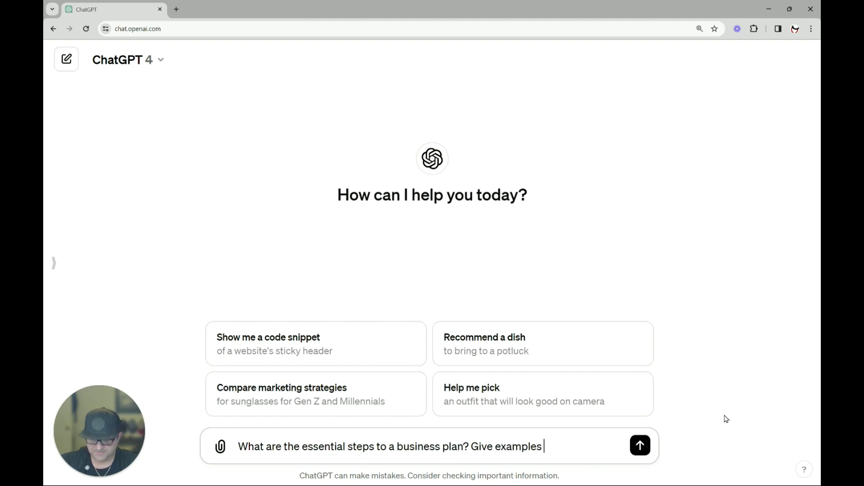
text(with pictures)
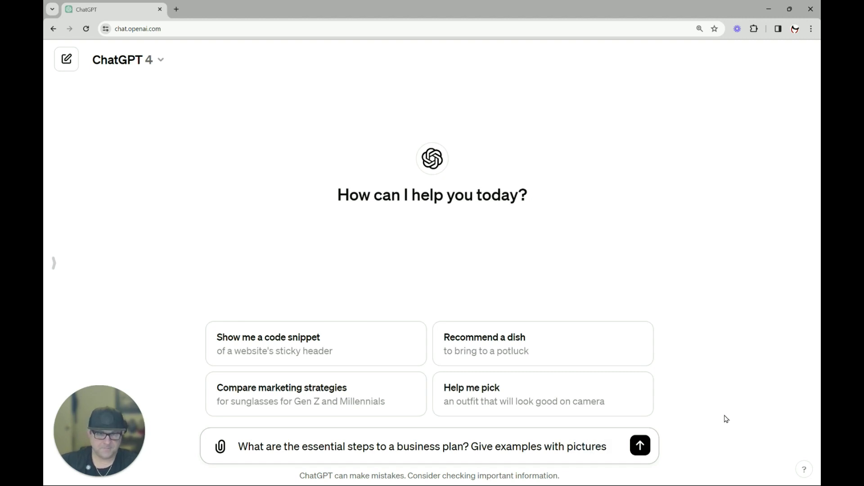
key(Return)
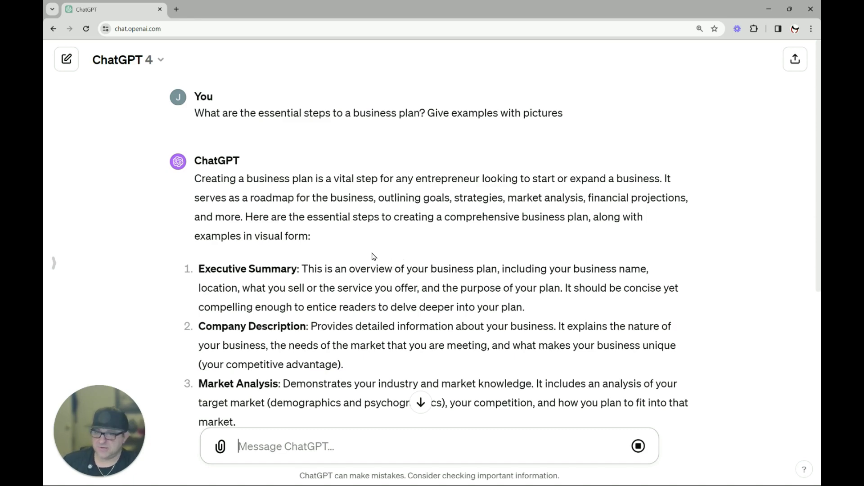
Read the essential business plan steps in the response, from Executive Summary through Appendix
scroll(381, 252, down, 5)
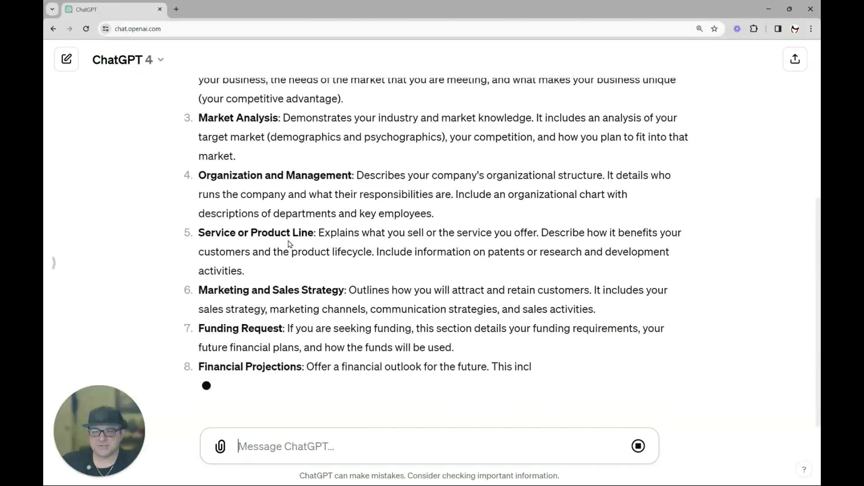
scroll(382, 234, up, 2)
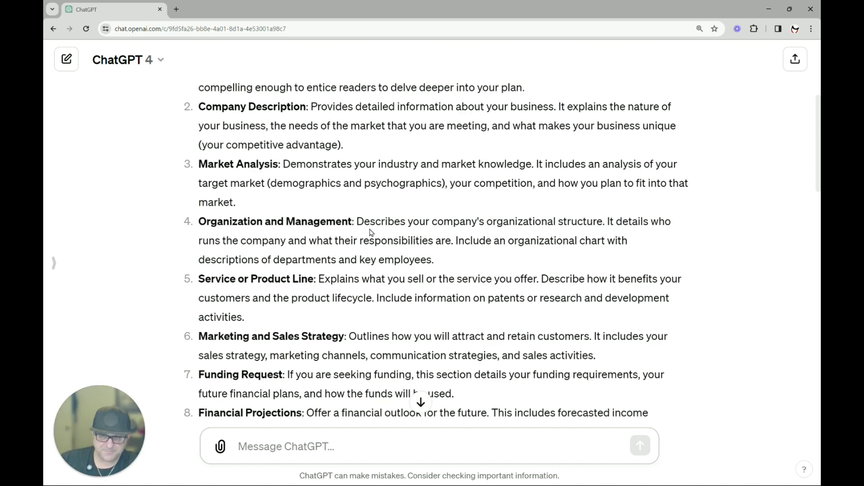
scroll(302, 266, up, 4)
scroll(300, 234, up, 1)
scroll(299, 264, down, 2)
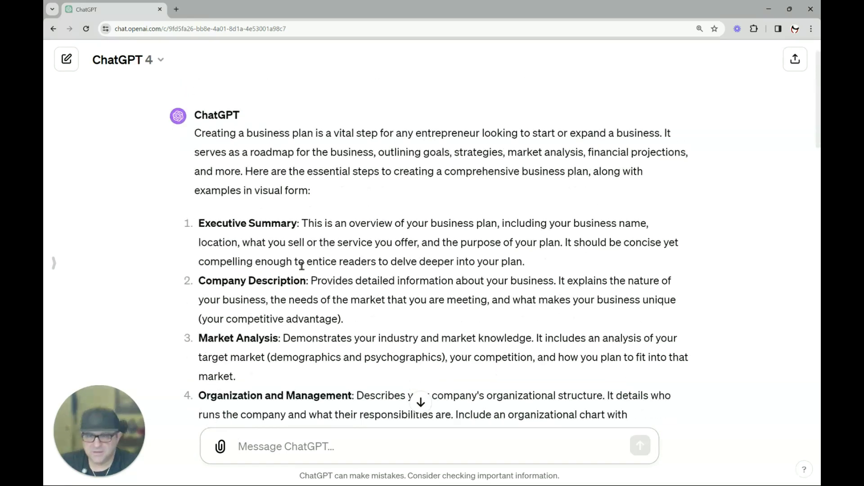
scroll(303, 252, up, 1)
scroll(302, 242, up, 1)
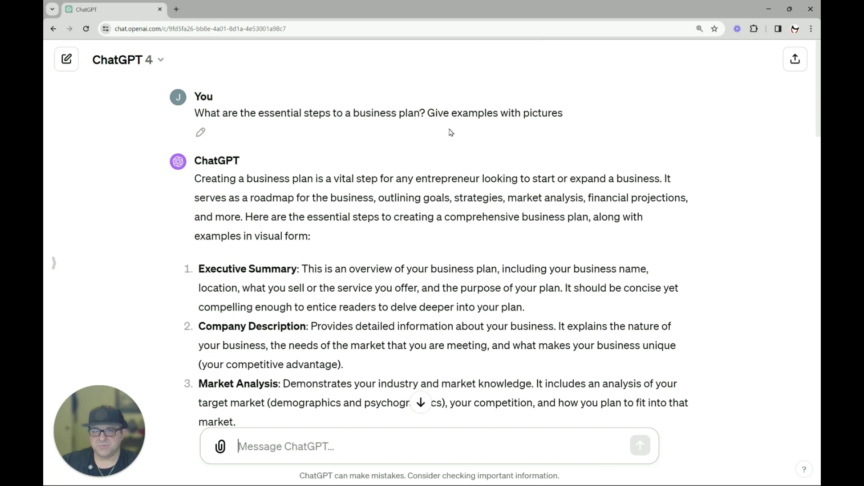
scroll(419, 180, down, 1)
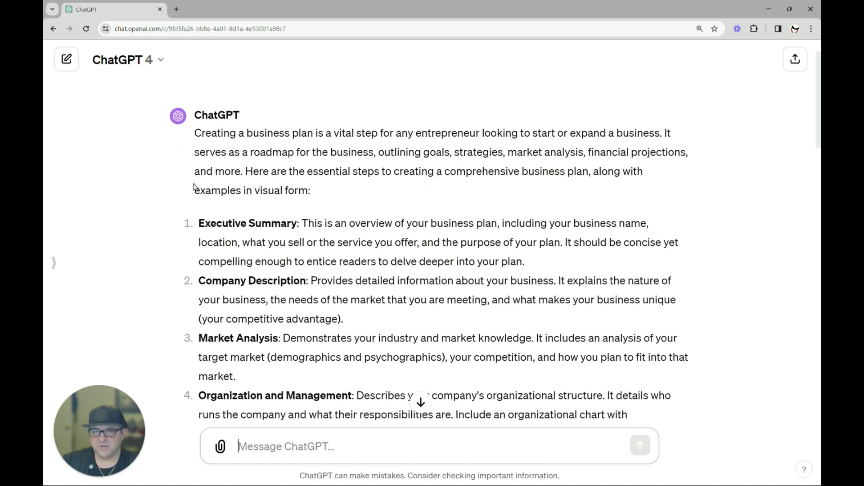
scroll(342, 156, down, 1)
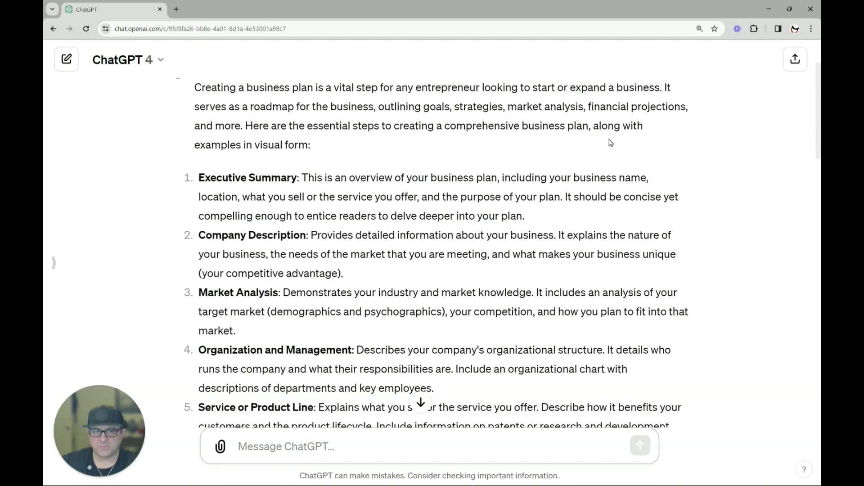
scroll(280, 162, down, 1)
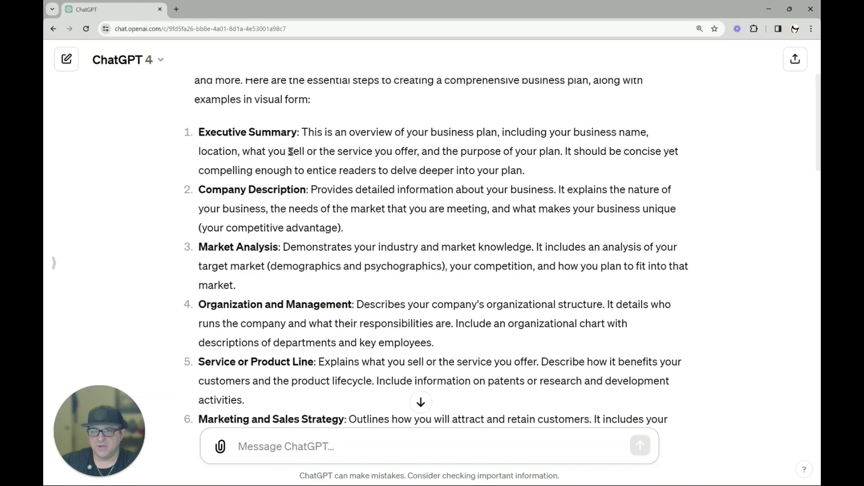
scroll(299, 128, down, 1)
scroll(297, 130, up, 1)
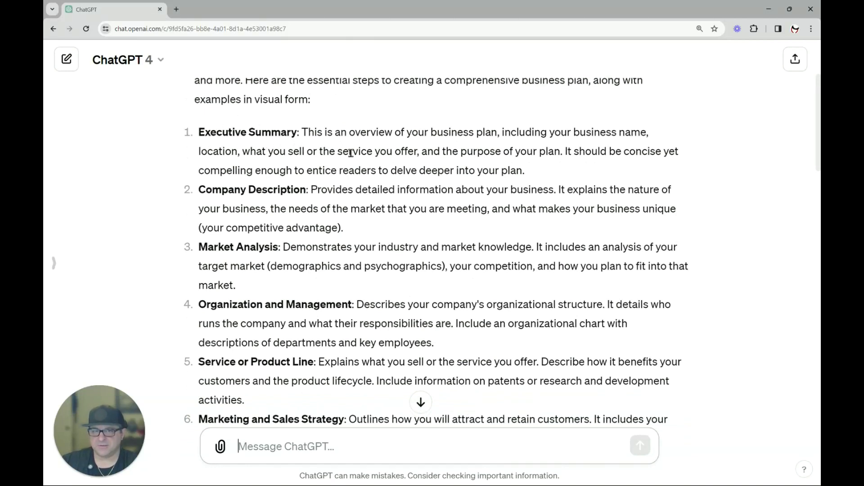
scroll(448, 164, down, 1)
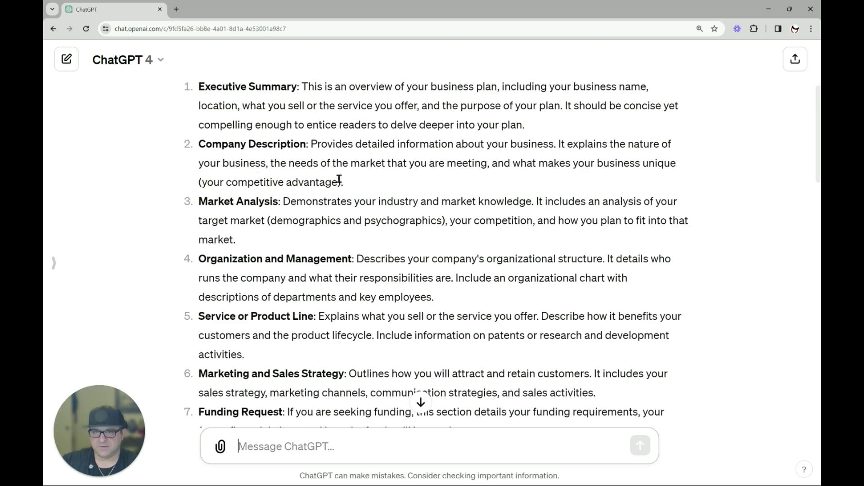
scroll(339, 179, down, 1)
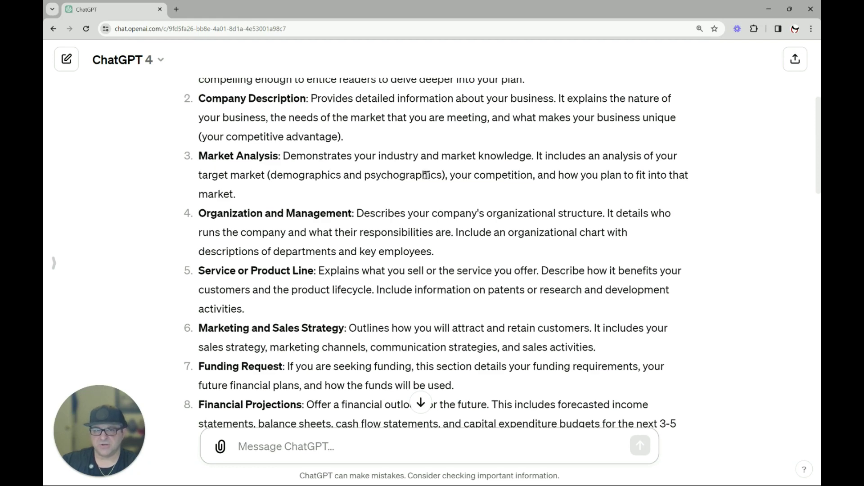
scroll(436, 177, down, 1)
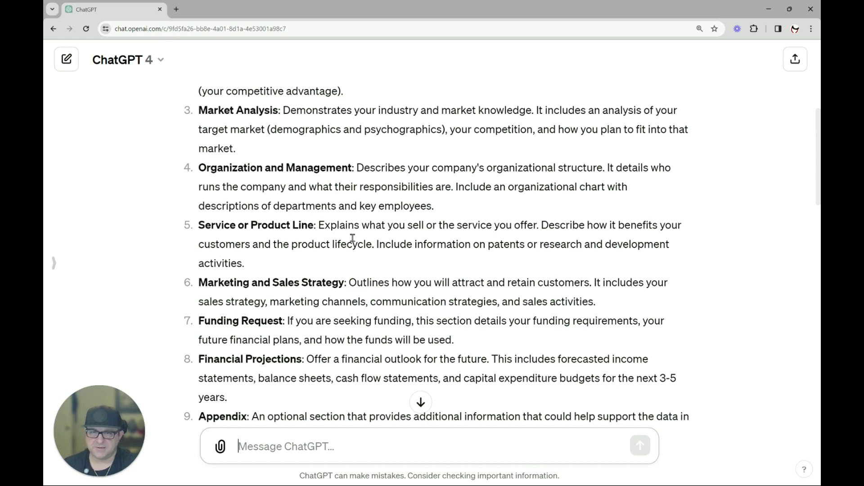
scroll(355, 239, down, 2)
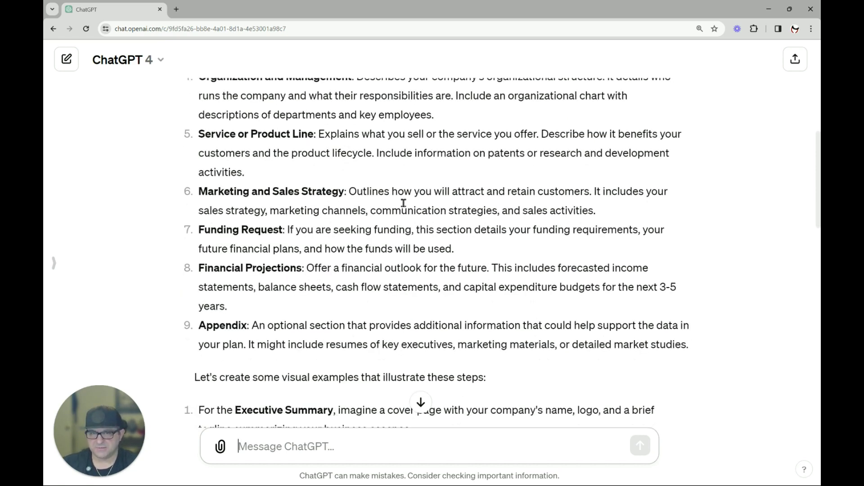
scroll(403, 203, down, 1)
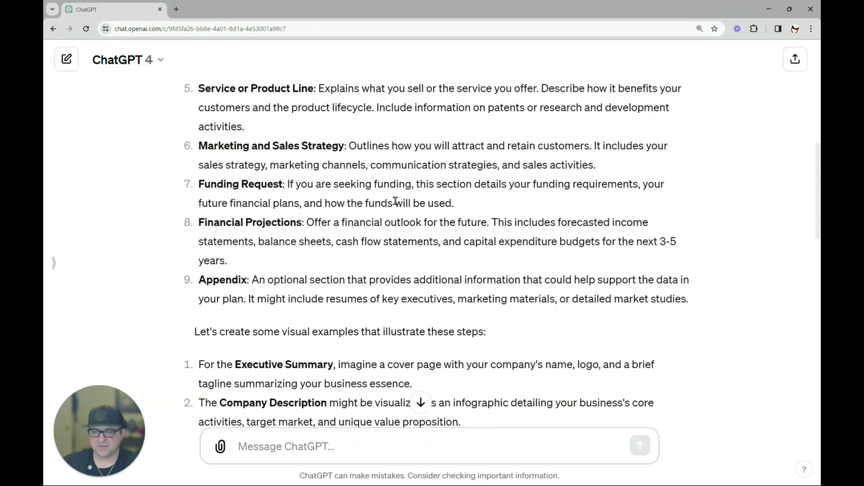
scroll(395, 201, down, 1)
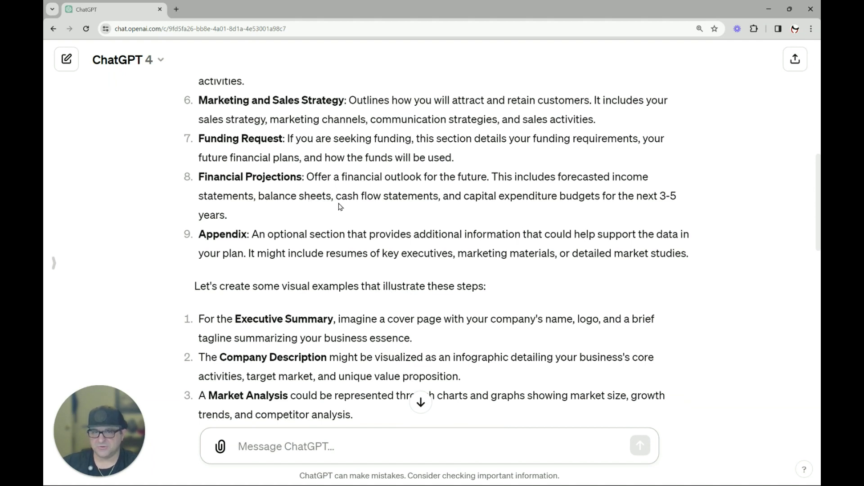
scroll(315, 232, down, 1)
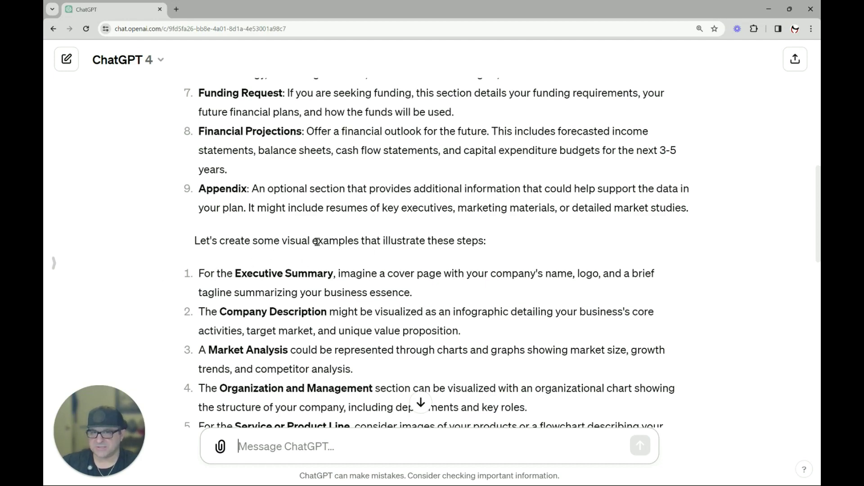
Examine the visual example suggested for each business plan section and the generated Market Analysis infographic
scroll(401, 252, down, 2)
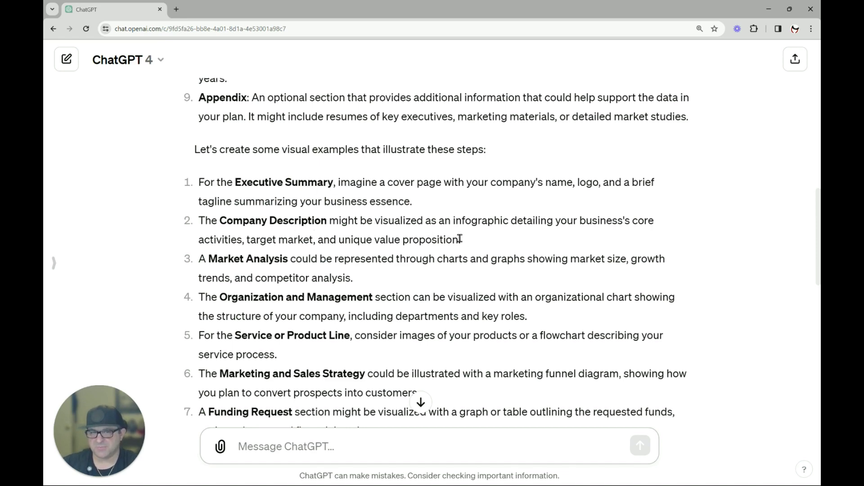
scroll(470, 230, down, 2)
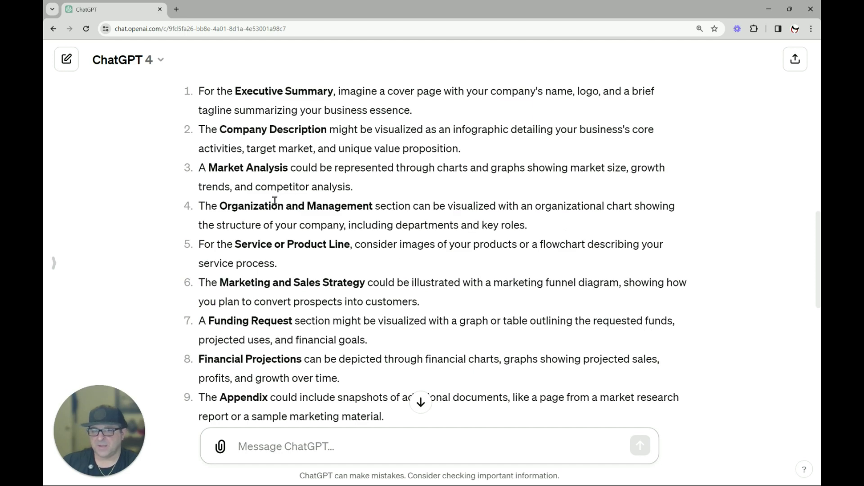
scroll(277, 202, down, 2)
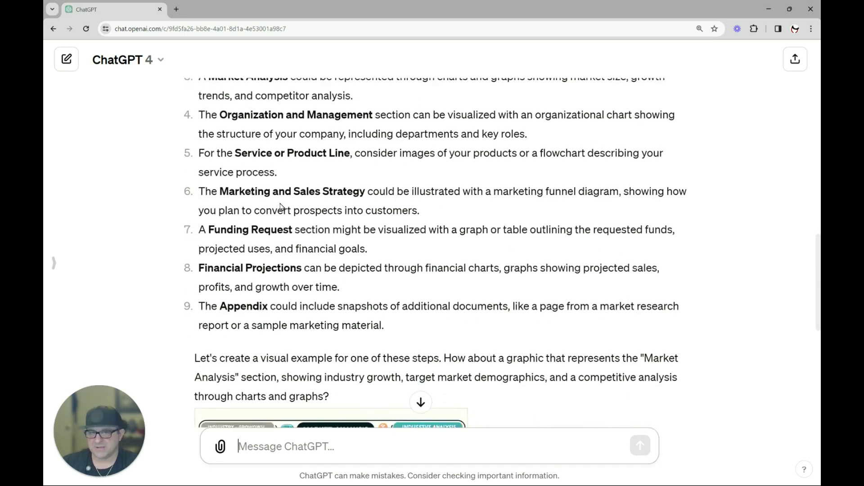
scroll(281, 207, down, 1)
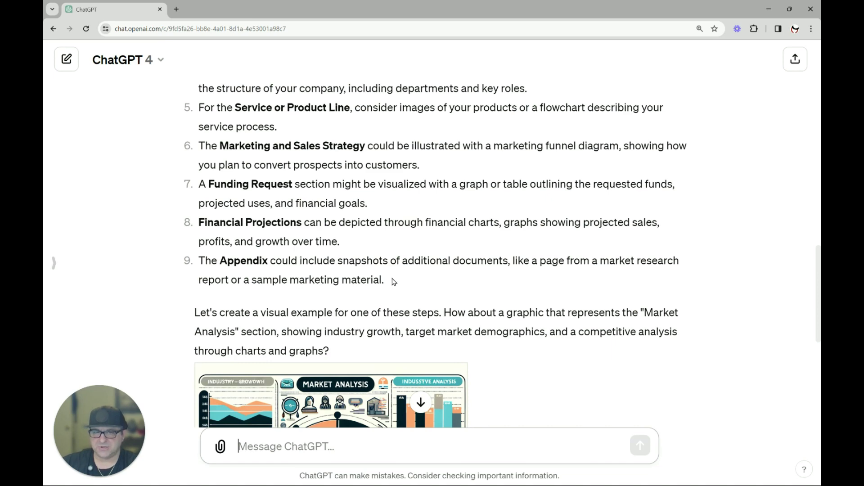
scroll(504, 270, down, 1)
scroll(504, 271, down, 1)
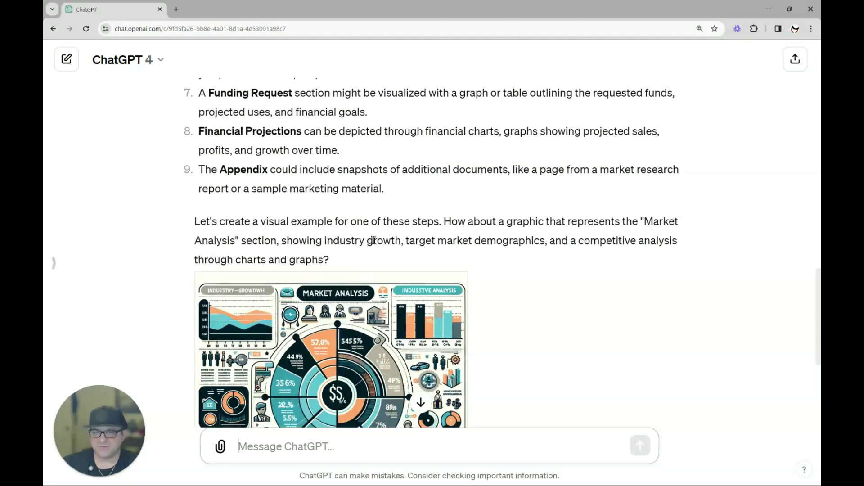
scroll(280, 304, down, 5)
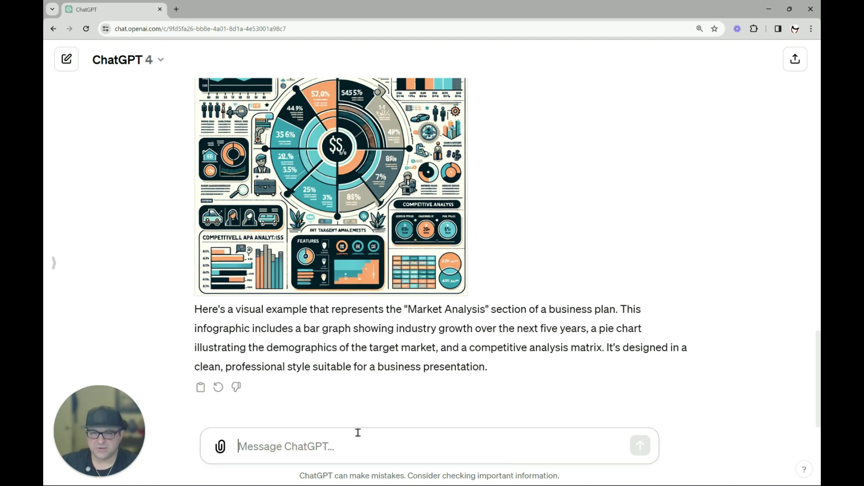
Start a new message with "Please design", correcting the misspelled word with the suggested spelling
text(Pl)
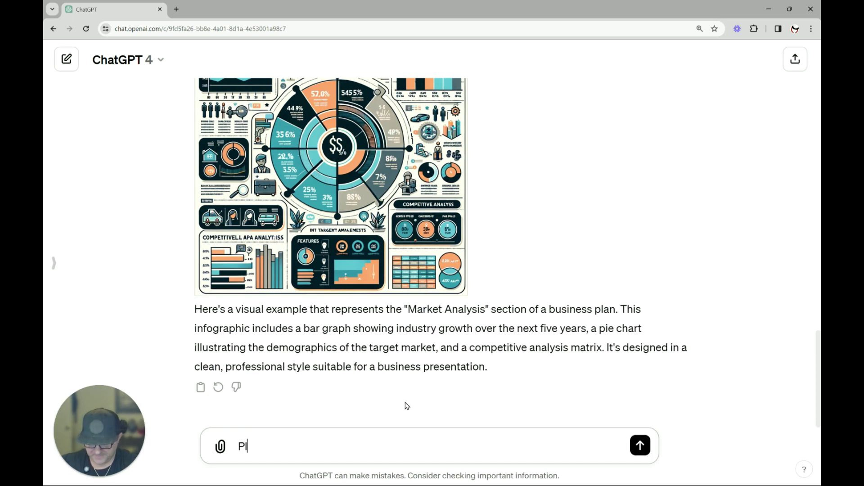
text(ease ds)
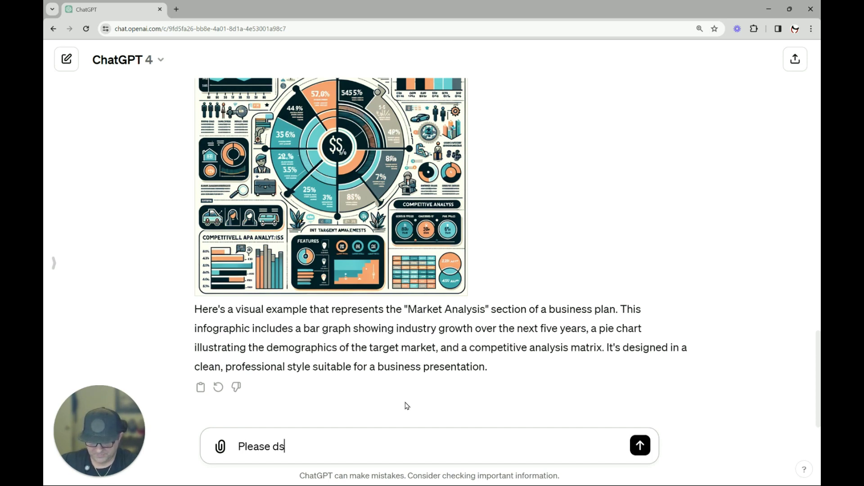
text(i)
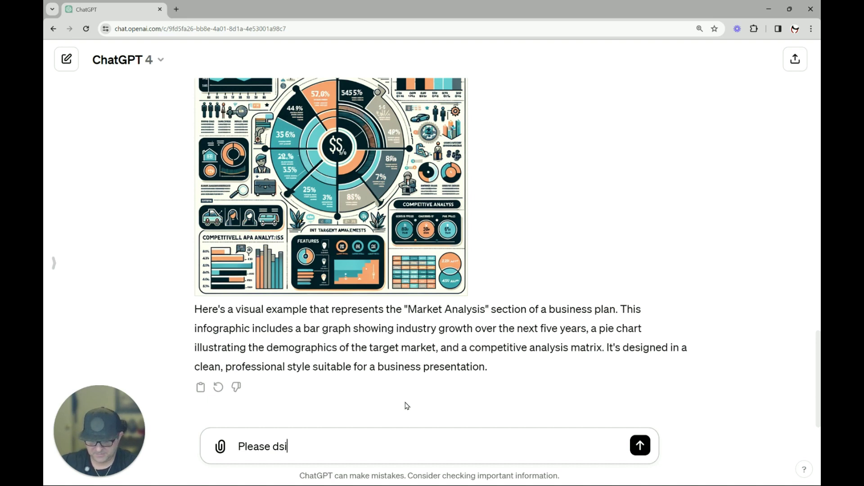
text(gngn)
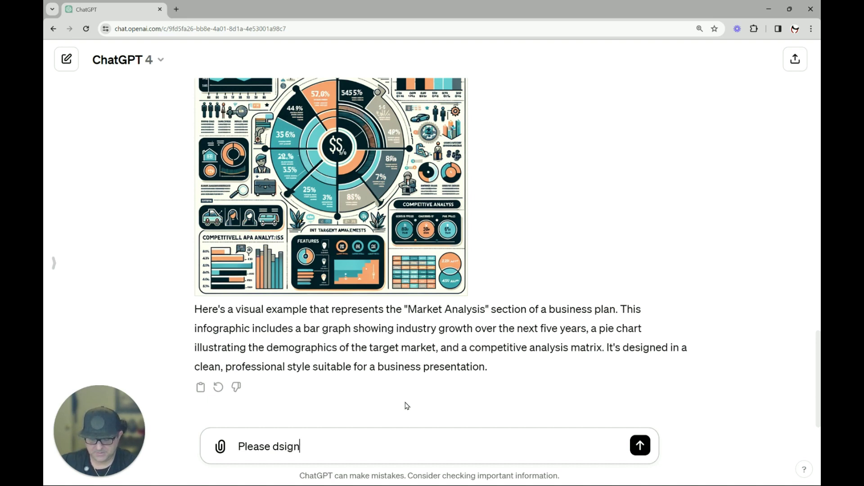
double_click(287, 447)
right_click(287, 447)
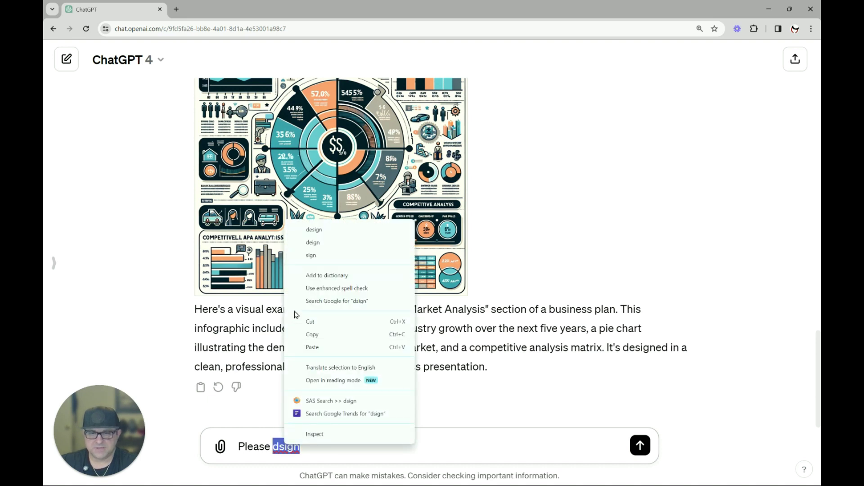
click(315, 228)
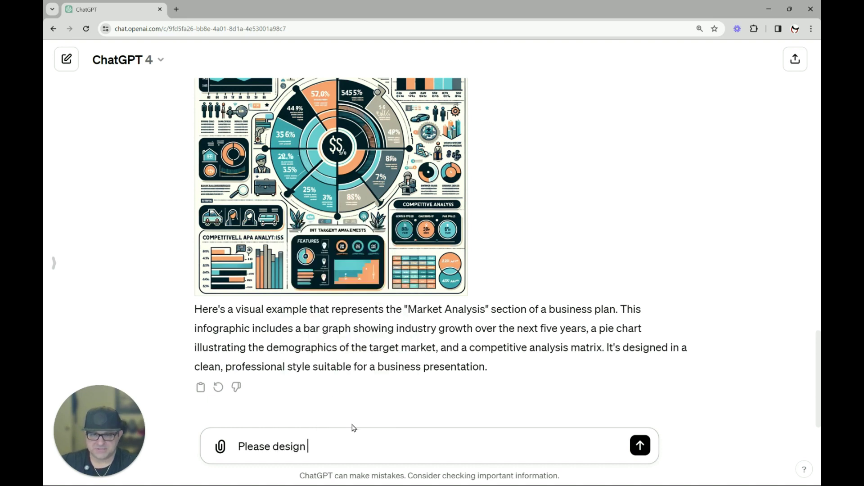
Complete the request as "Please design me a logo for my company above" and send it
text(mea )
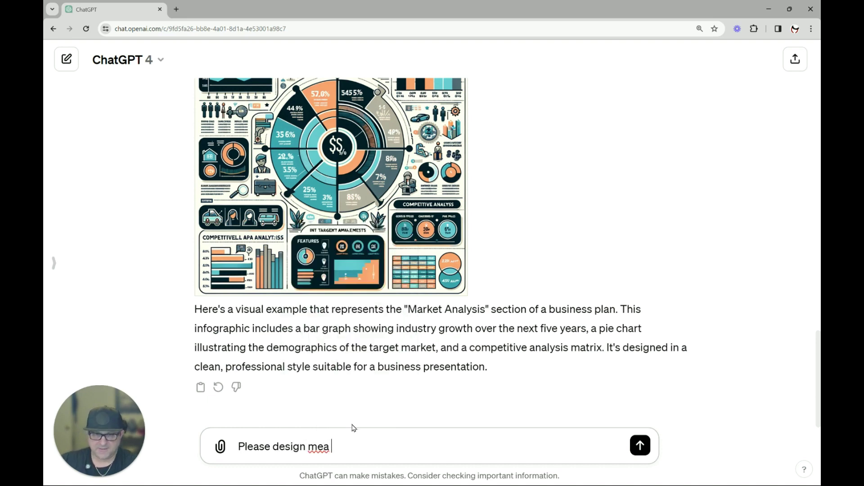
key(BackSpace)
key(BackSpace)
text( a)
text( lo)
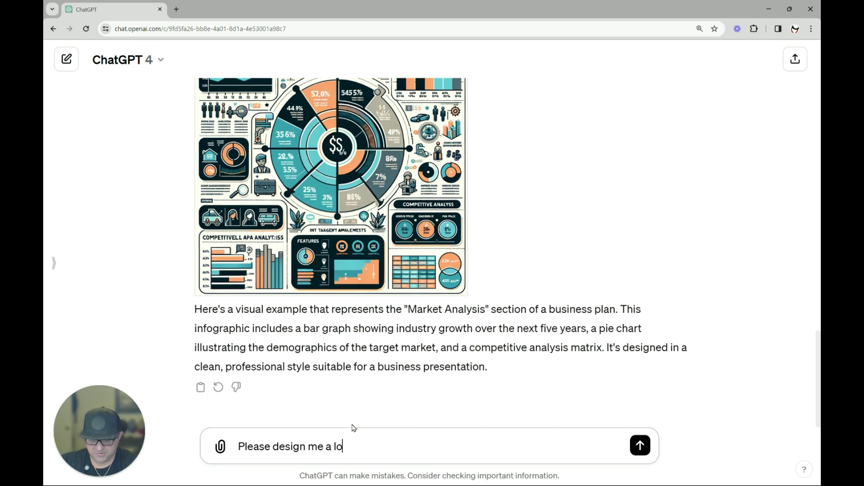
text(go for my)
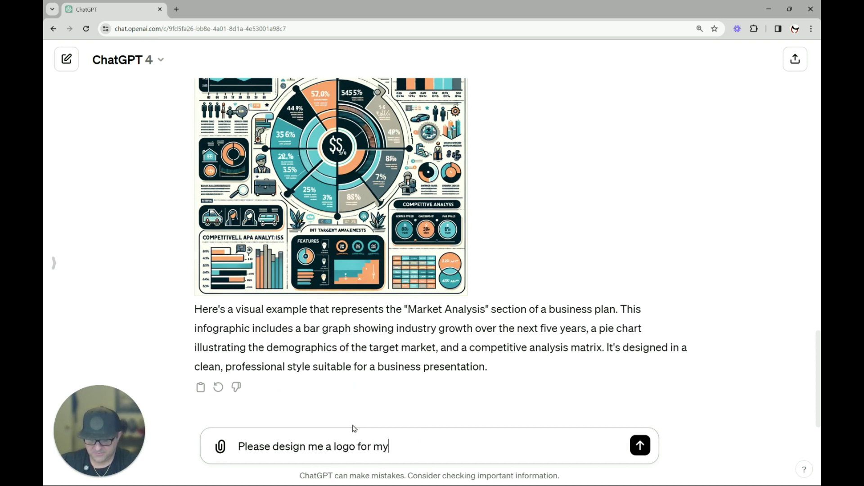
text( company )
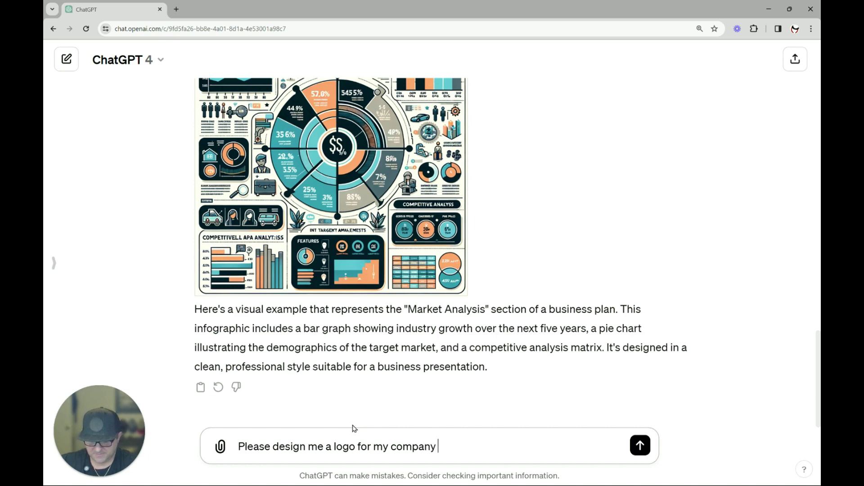
text(above)
key(Return)
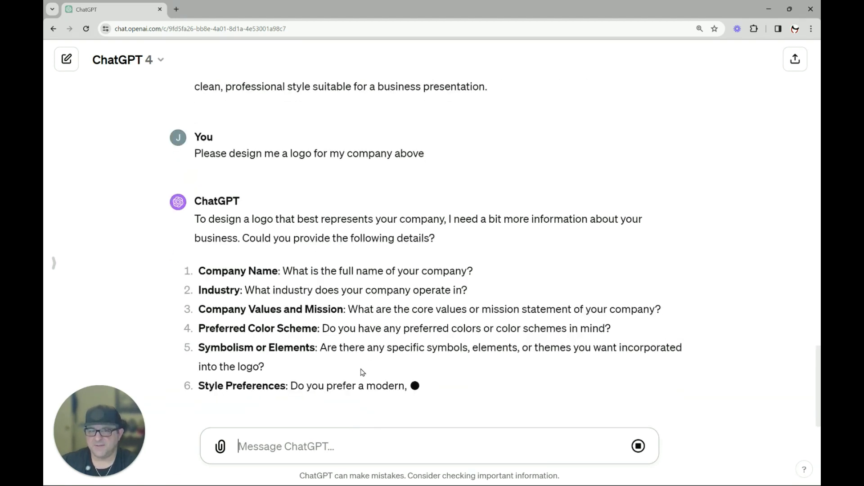
Review the requested logo details and write "Jackson Clothing Store" as the first line of the reply
scroll(248, 246, up, 1)
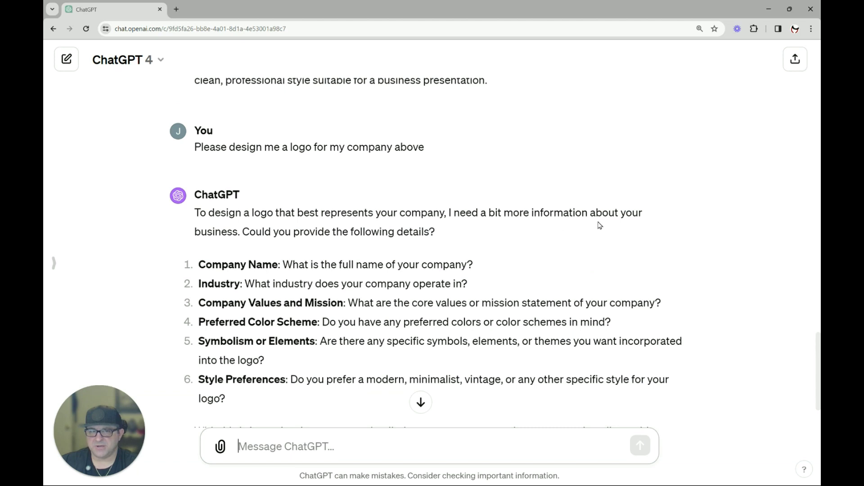
scroll(600, 225, down, 2)
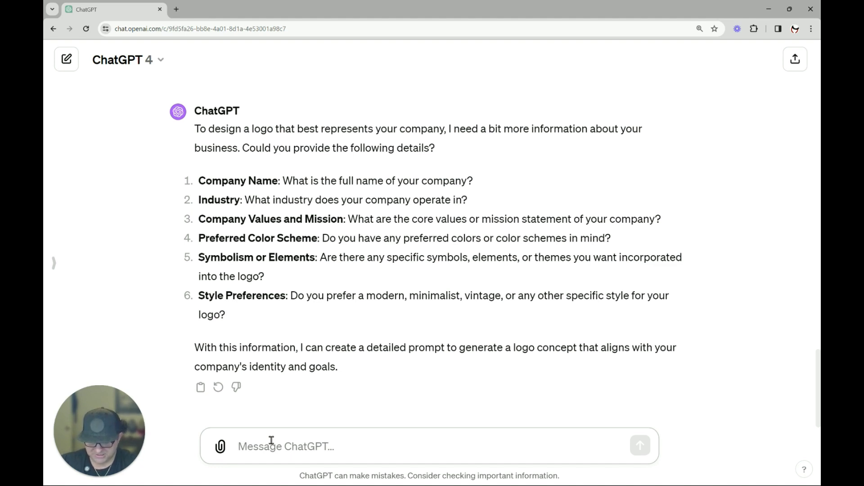
text(Jackson)
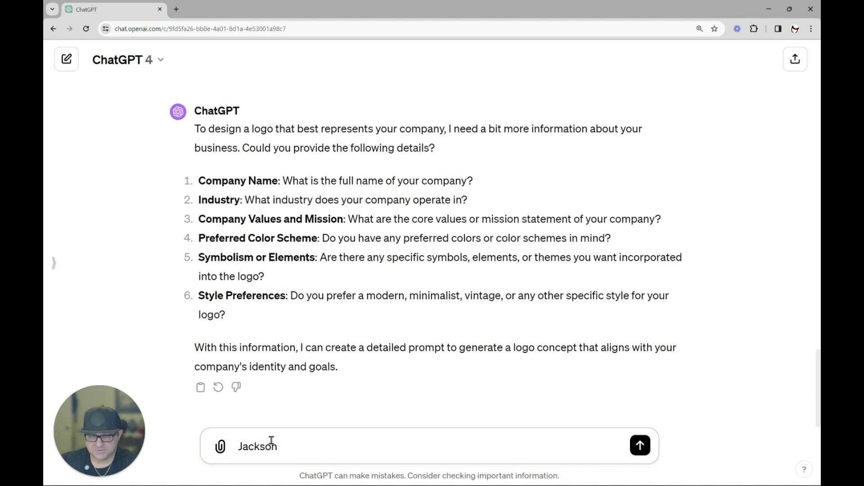
text( C)
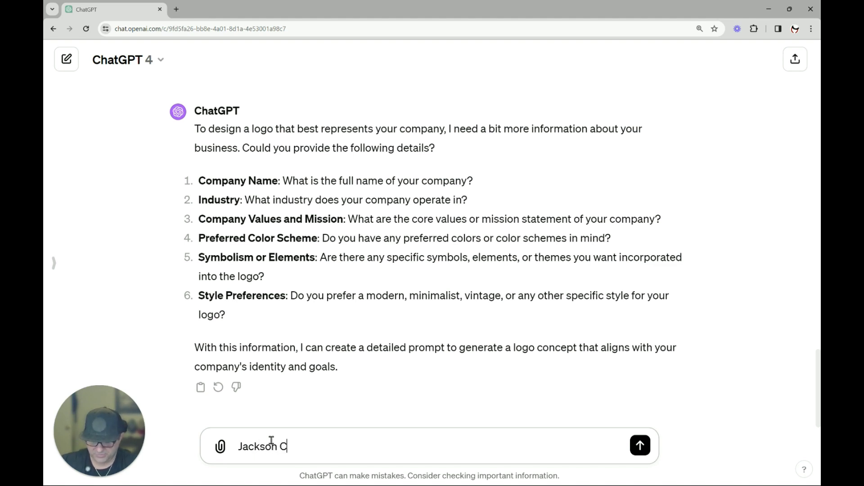
text(lothing )
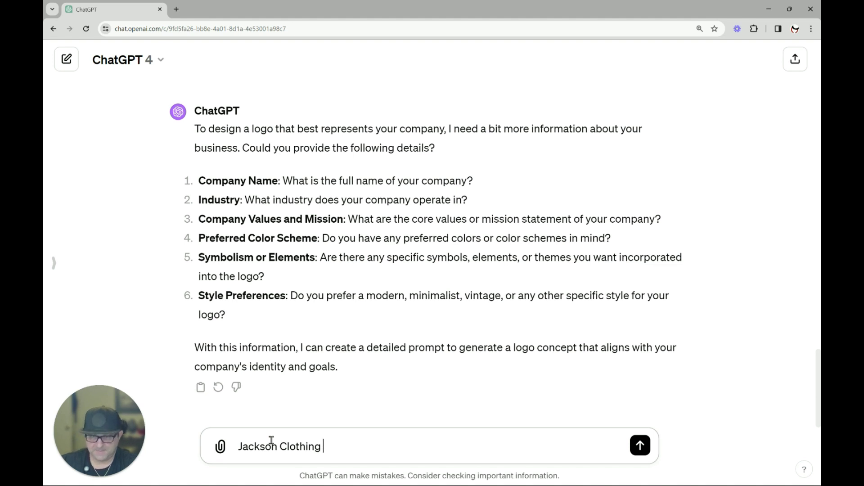
text(stoStore)
key(shift+Return)
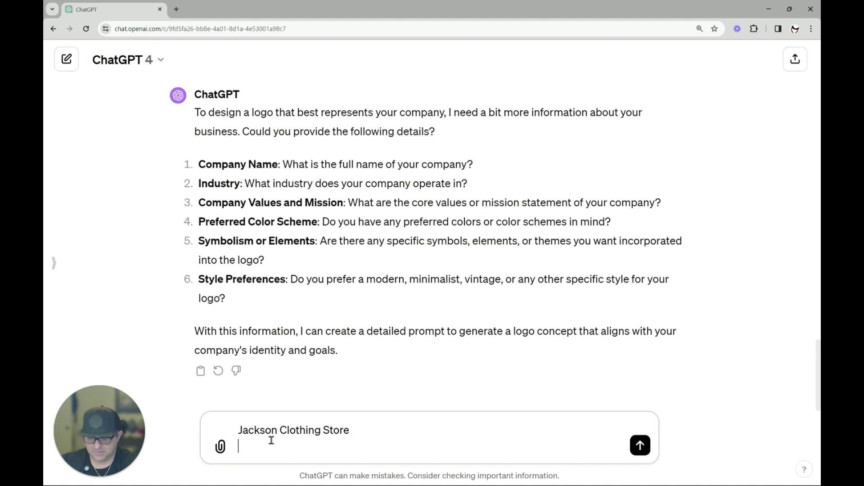
Try to write the clothing industry answer as the second line of the reply
text(Cothing)
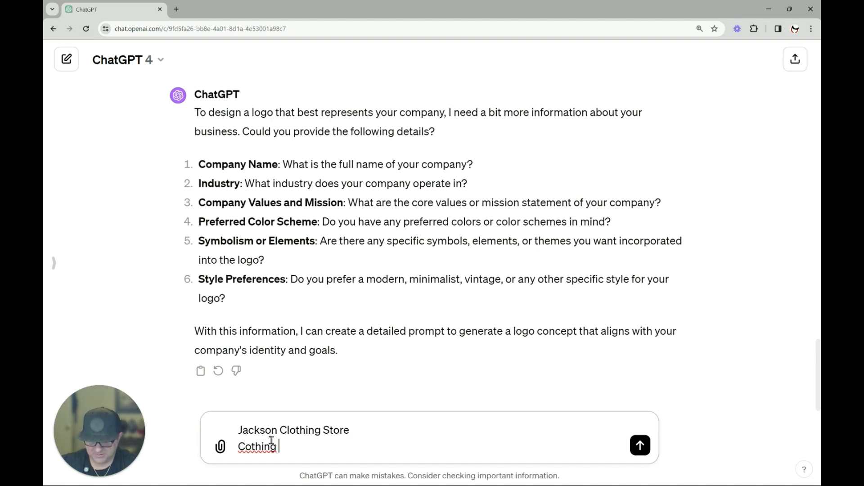
key(shift+Return)
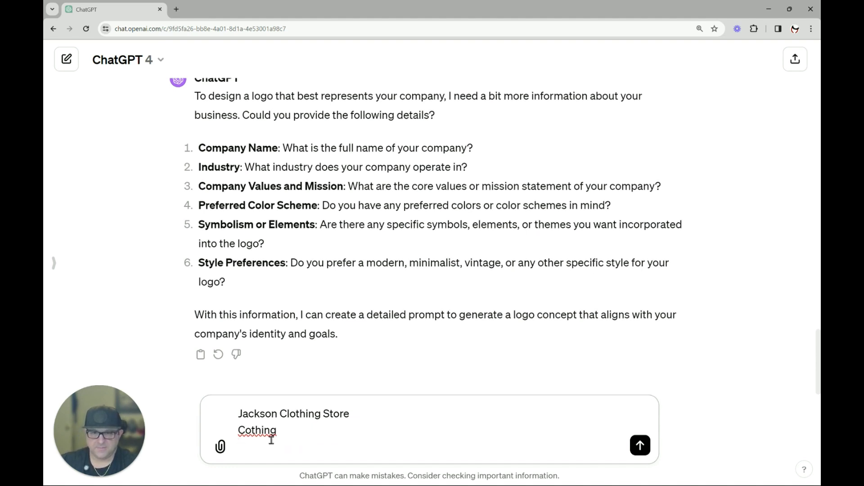
key(BackSpace)
key(BackSpace)
key(BackSpace)
key(BackSpace)
key(BackSpace)
key(BackSpace)
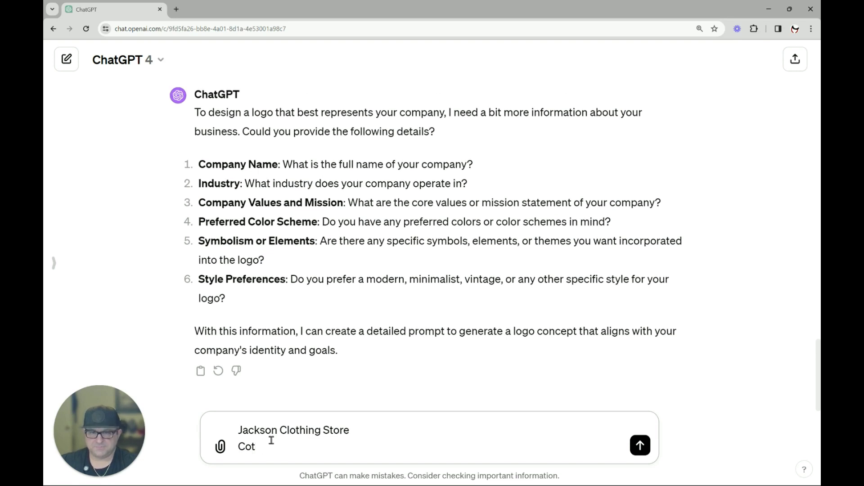
text(a)
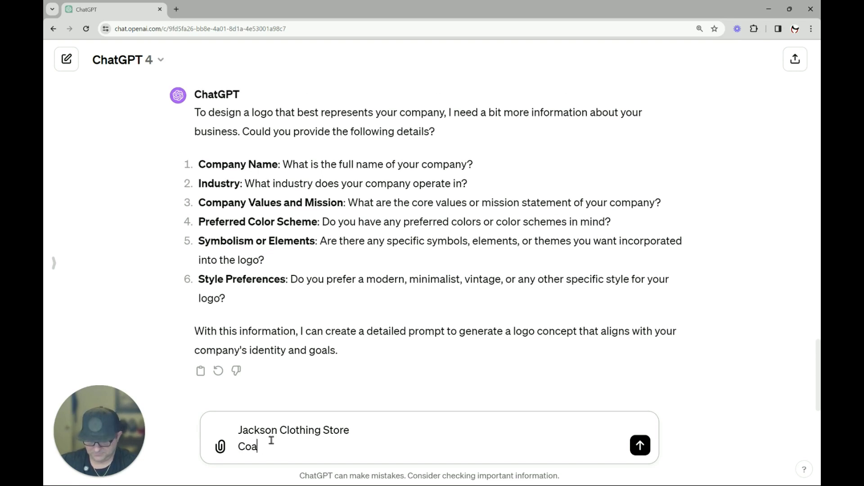
text(thinG +)
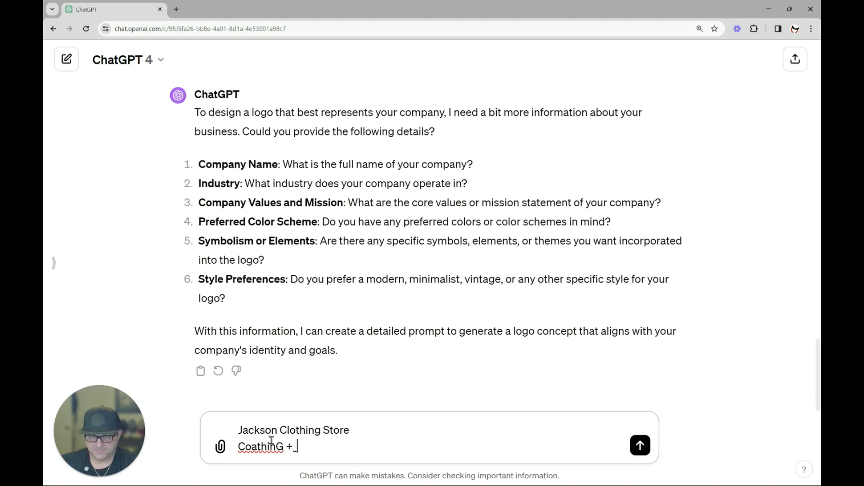
key(BackSpace)
key(BackSpace)
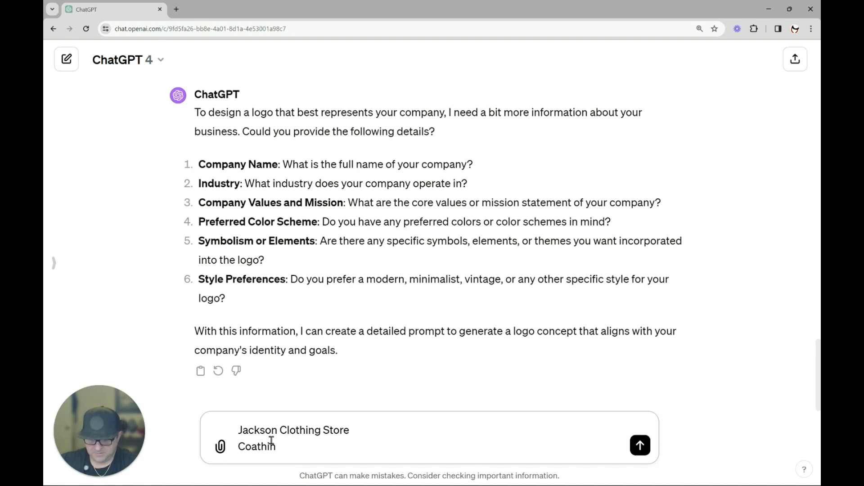
text(g)
key(shift+Return)
Replace the misspelled industry answer on the reply's second line with "Cloths"
right_click(267, 434)
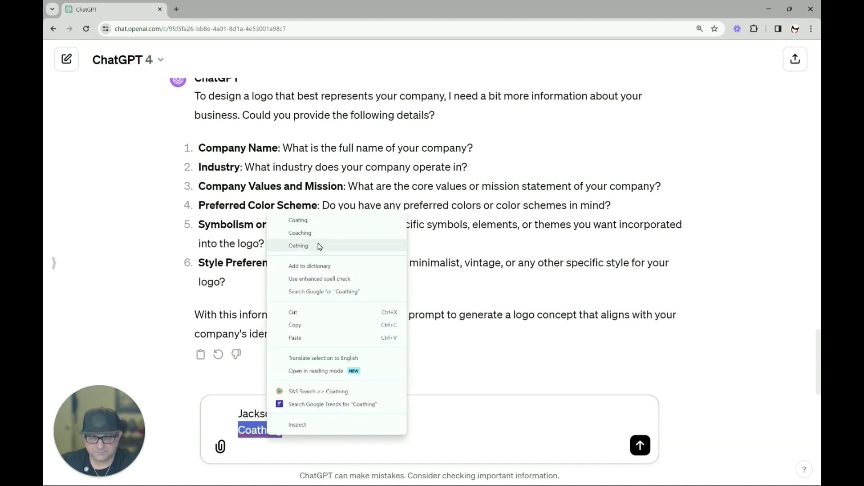
click(298, 434)
click(298, 433)
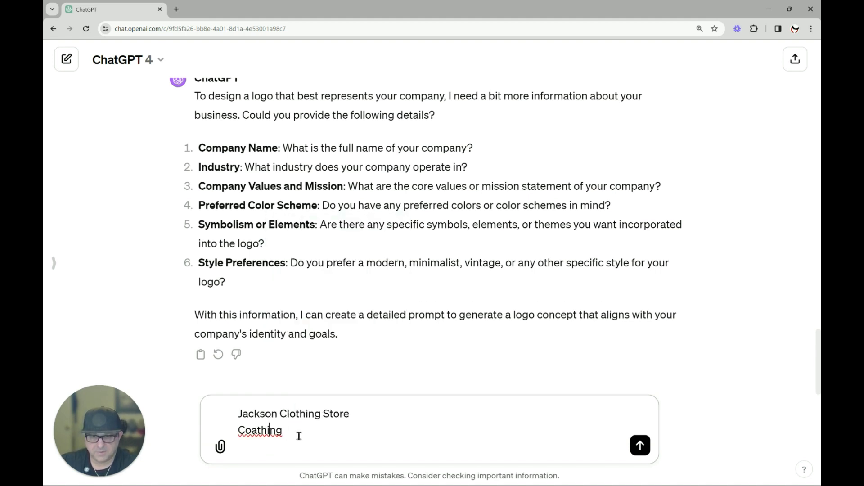
key(BackSpace)
key(BackSpace)
key(BackSpace)
key(BackSpace)
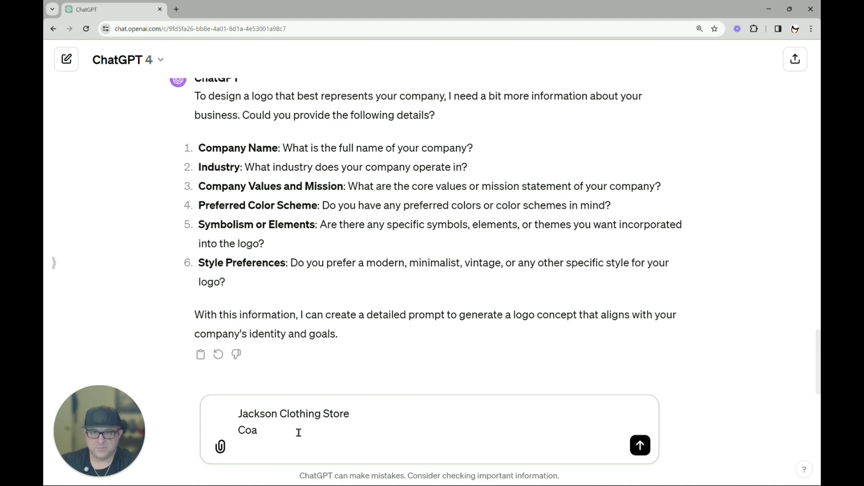
key(BackSpace)
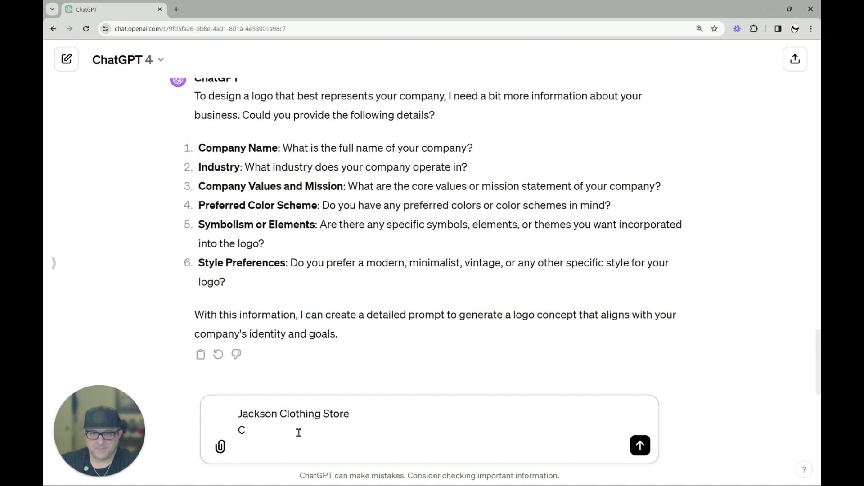
text(lo)
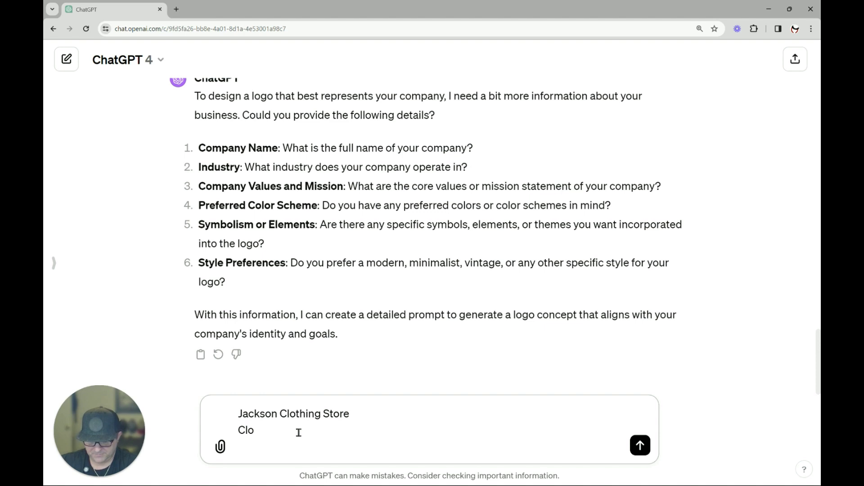
text(ths)
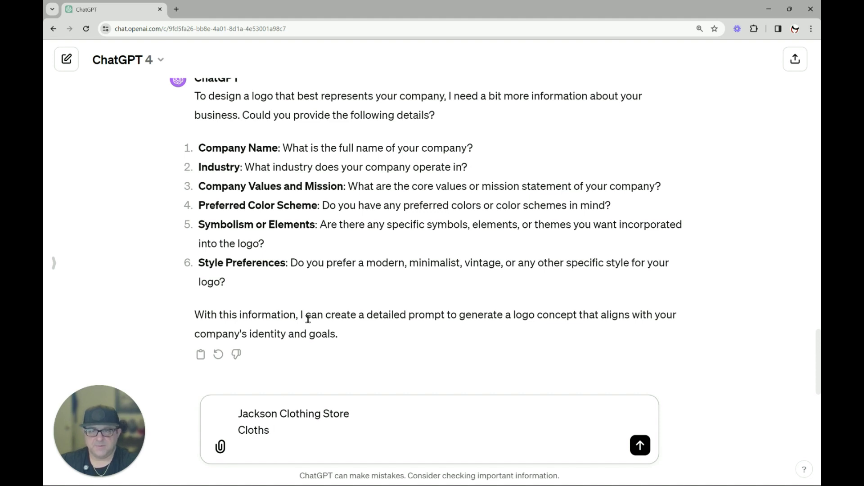
Recheck the requested logo details and change the industry answer on the reply's second line to "Clothing"
scroll(355, 251, up, 2)
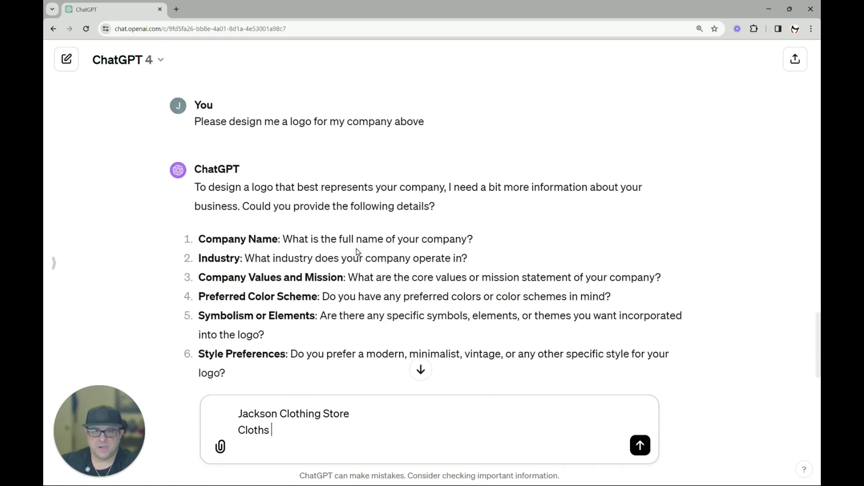
scroll(356, 251, up, 4)
scroll(356, 252, down, 5)
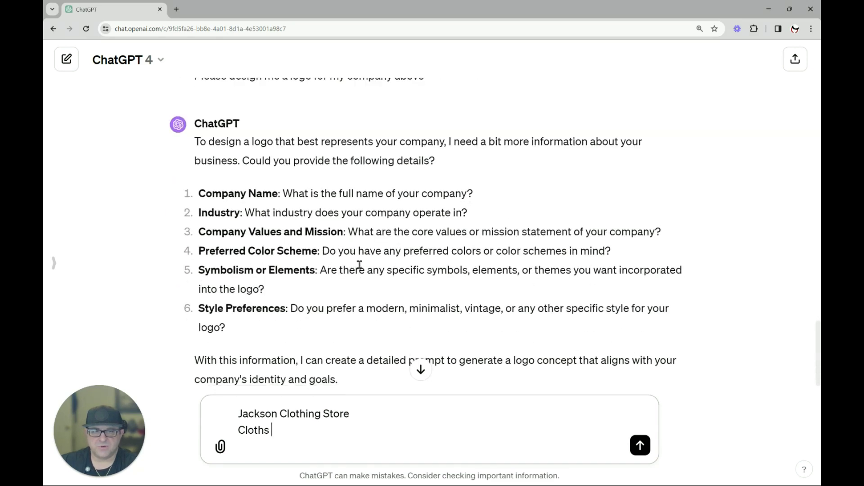
scroll(357, 265, up, 1)
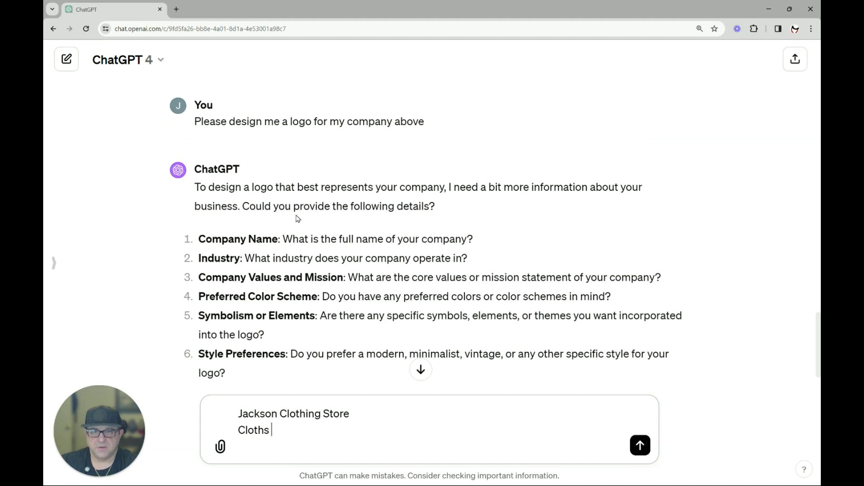
scroll(368, 218, down, 2)
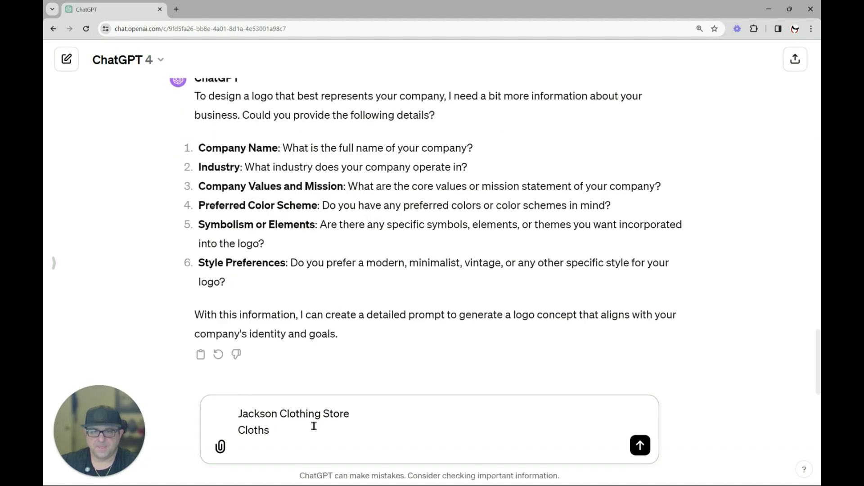
key(BackSpace)
key(BackSpace)
key(BackSpace)
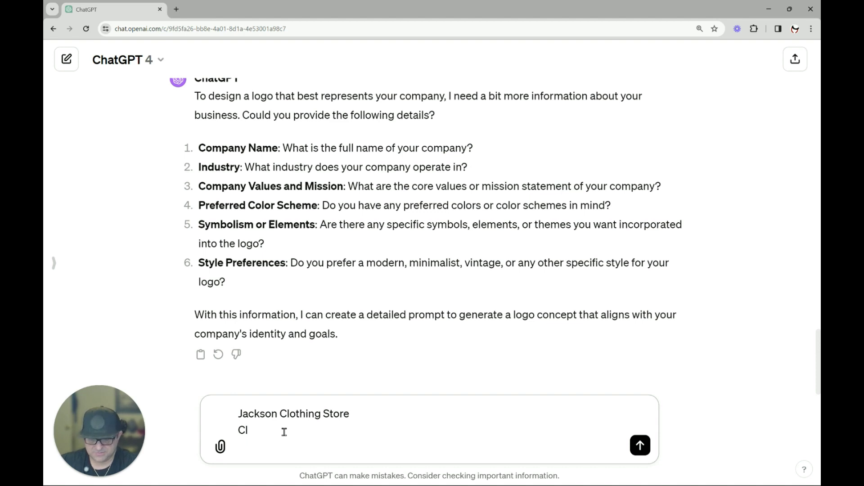
text(oth)
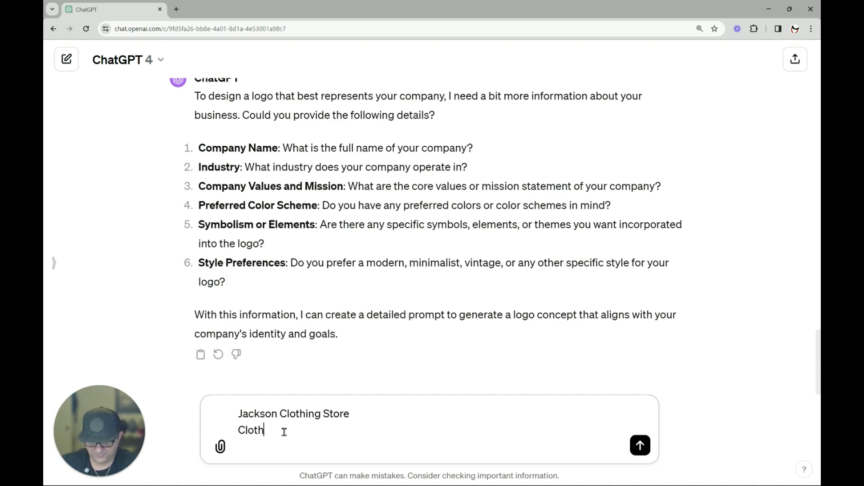
text(ing)
Write the company values on the reply's third line as "Honest, Cometative pricing, Stabilty"
key(shift+Return)
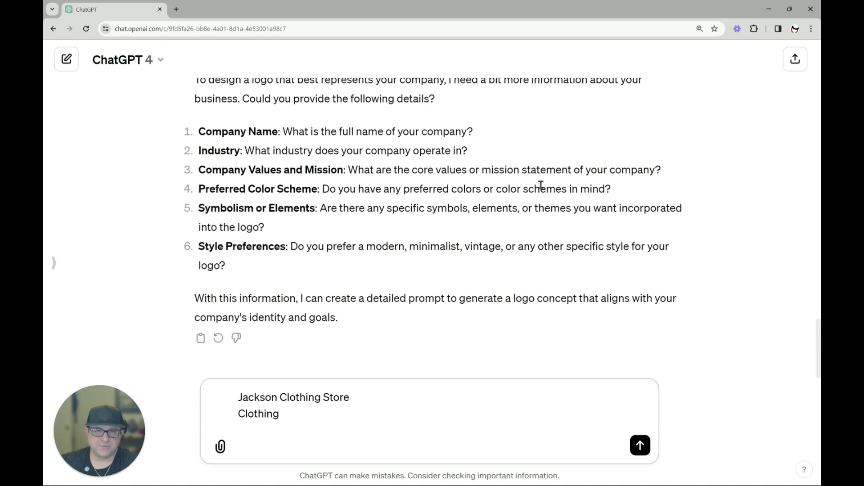
text(S)
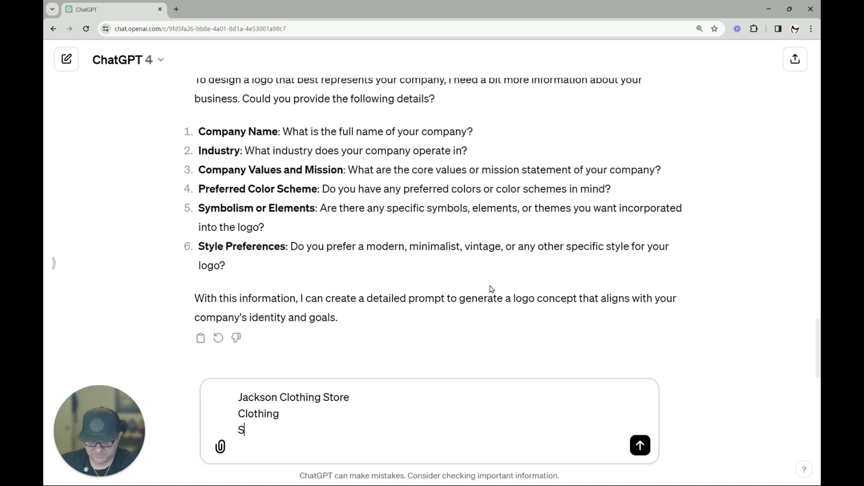
key(BackSpace)
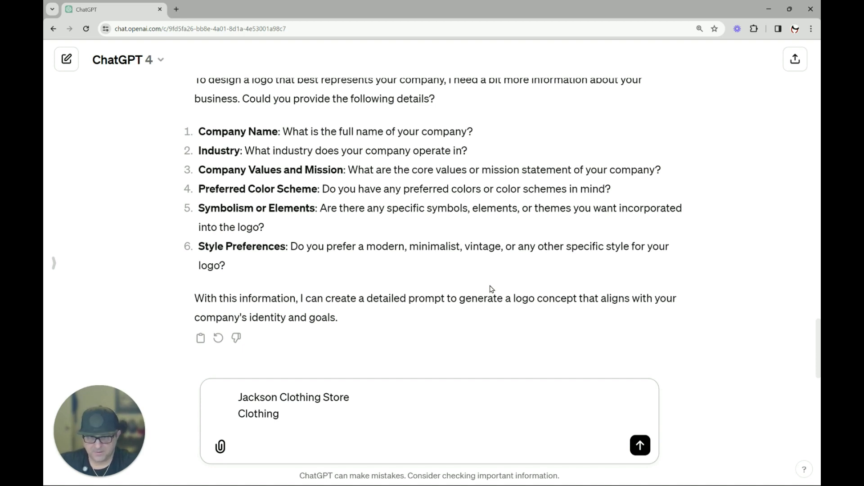
text(Honest,)
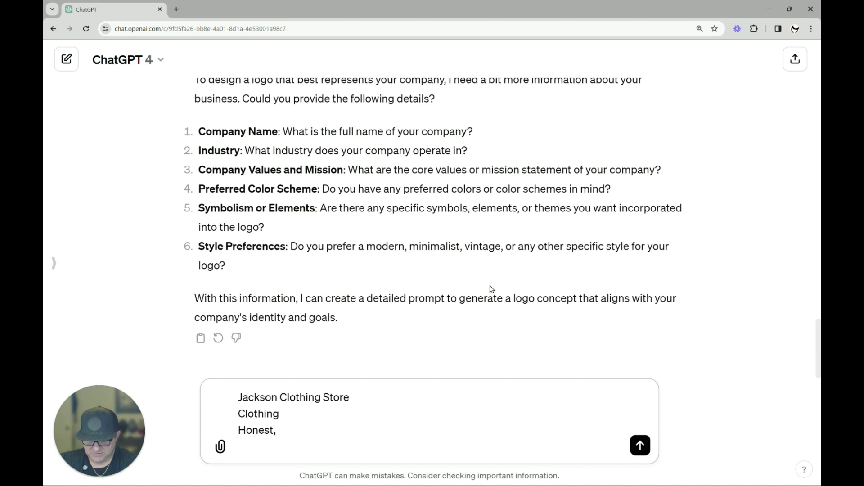
text(Cometative)
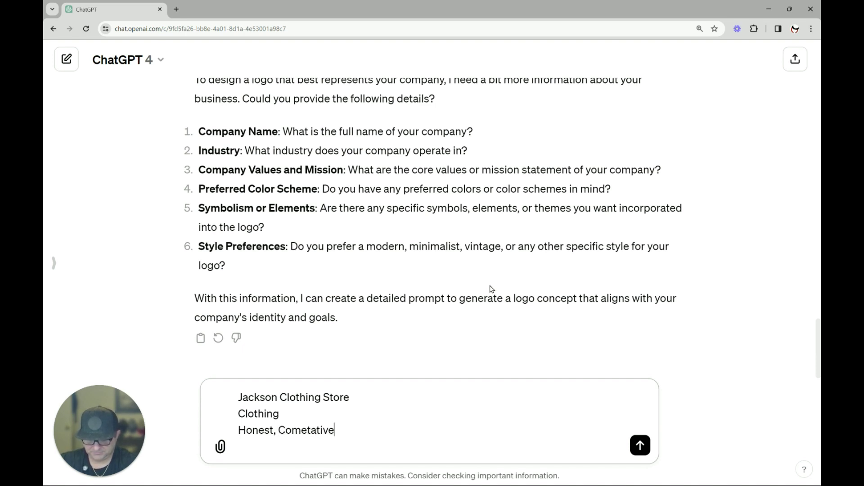
text( pricing,)
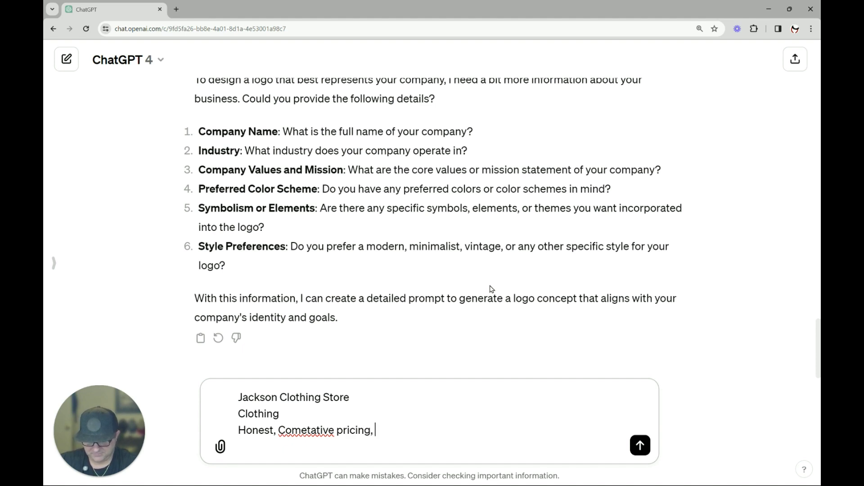
text( Stabil)
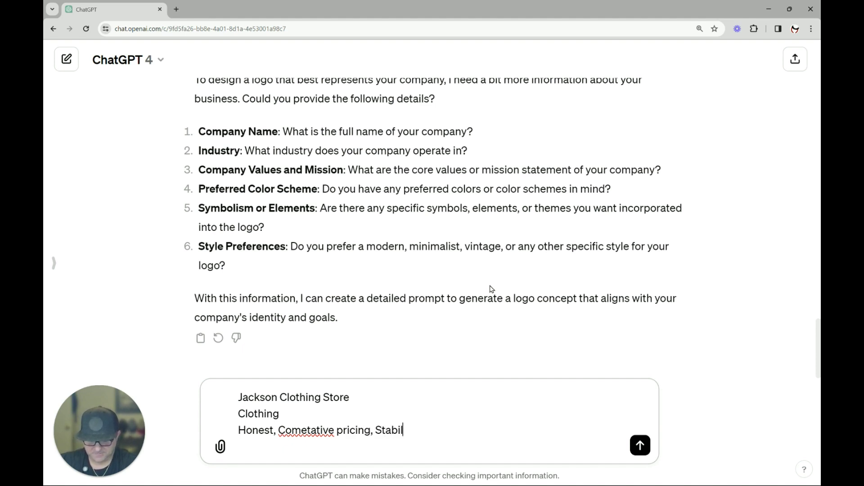
text(ity)
key(shift+Return)
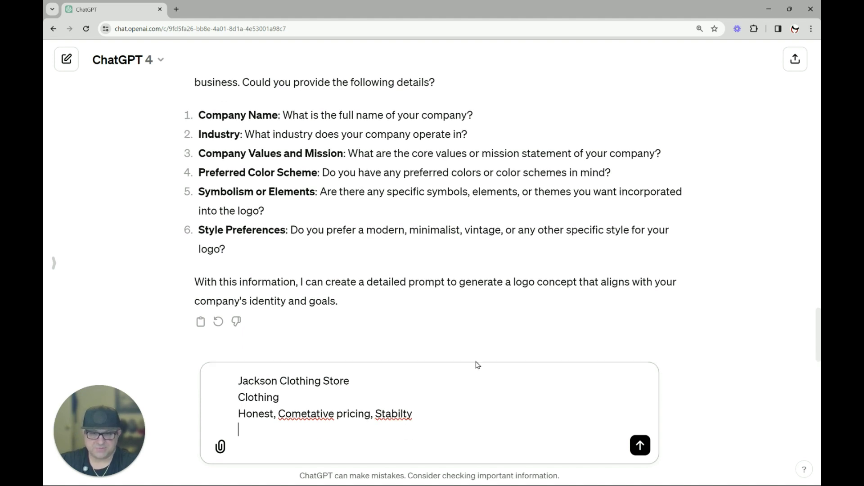
Correct the misspelled words in the company values line to "Stability" and "Commutative" using the spelling suggestions
right_click(406, 417)
click(439, 231)
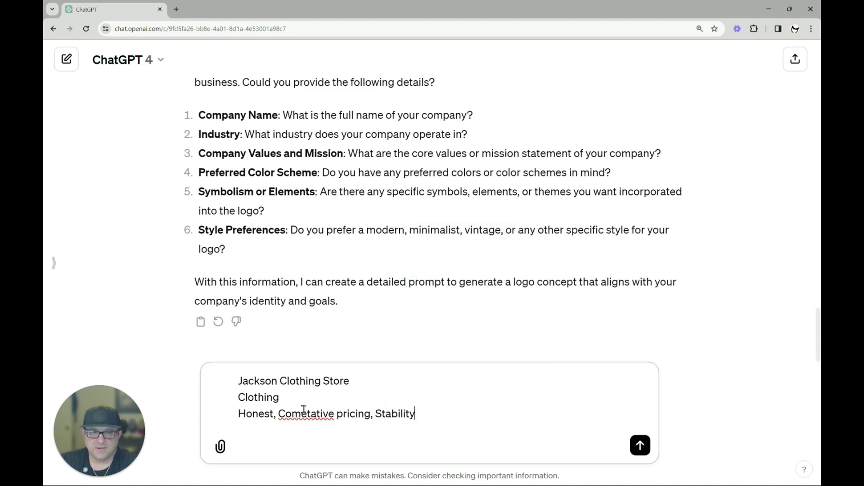
double_click(317, 415)
right_click(317, 418)
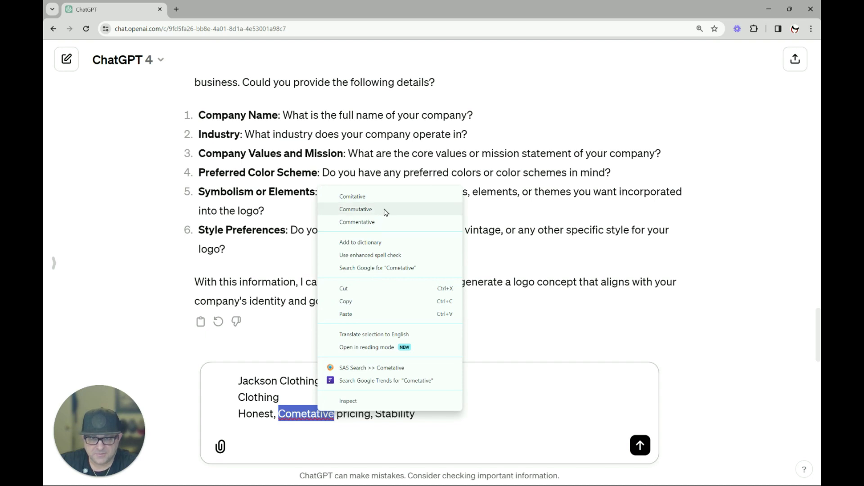
click(385, 212)
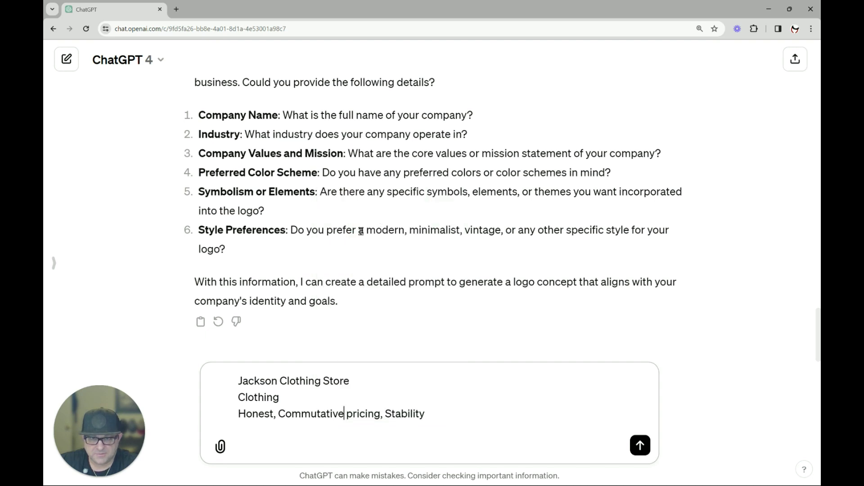
Add the preferred color scheme "Blue and Maze" on a new line below the company values
click(427, 414)
key(shift+Return)
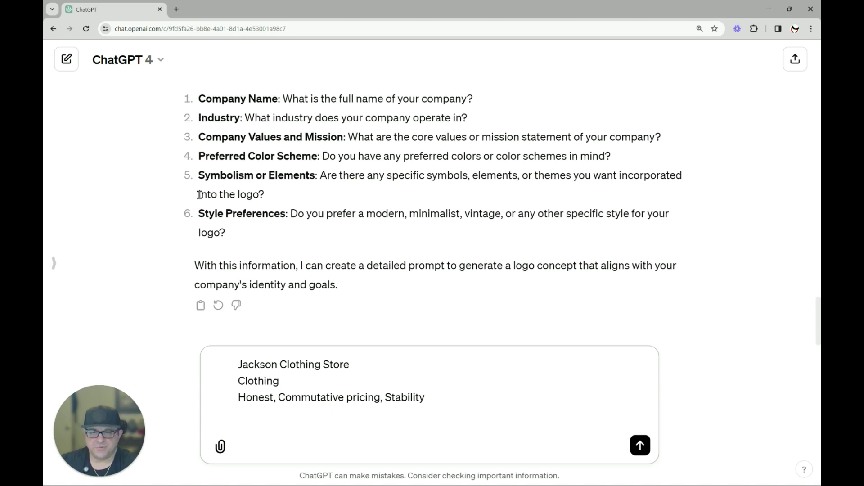
text(Blu)
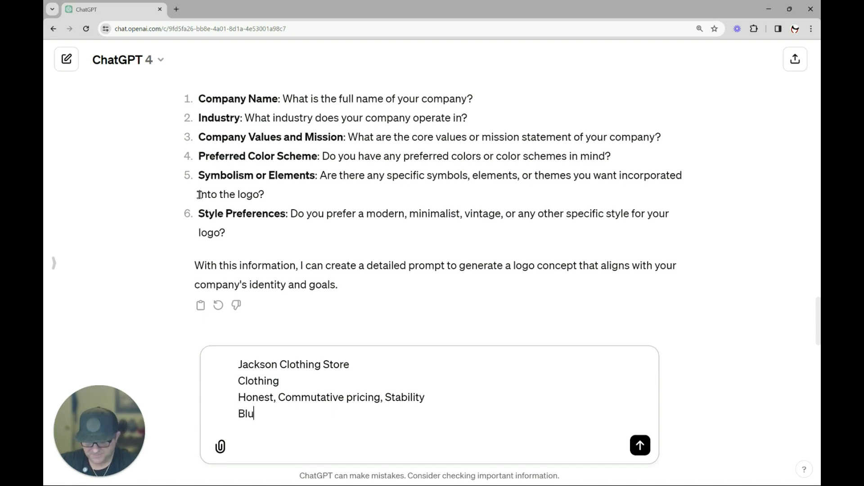
text(e and Ma)
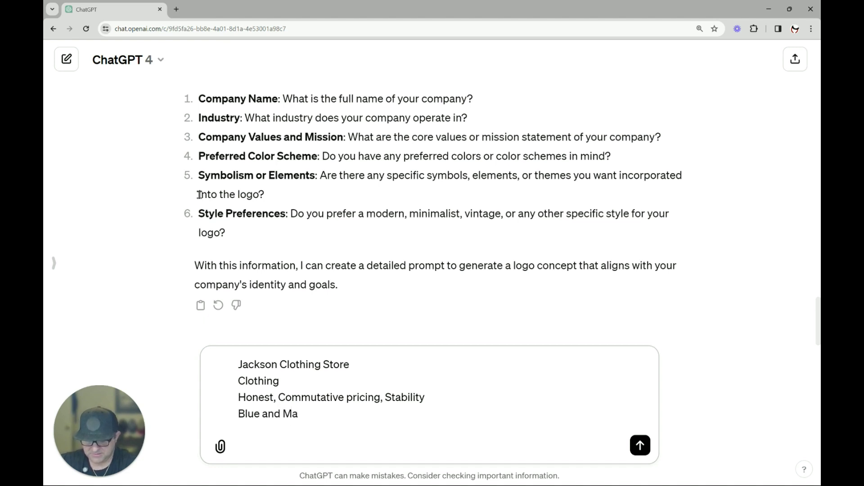
text(x)
key(BackSpace)
text(ze)
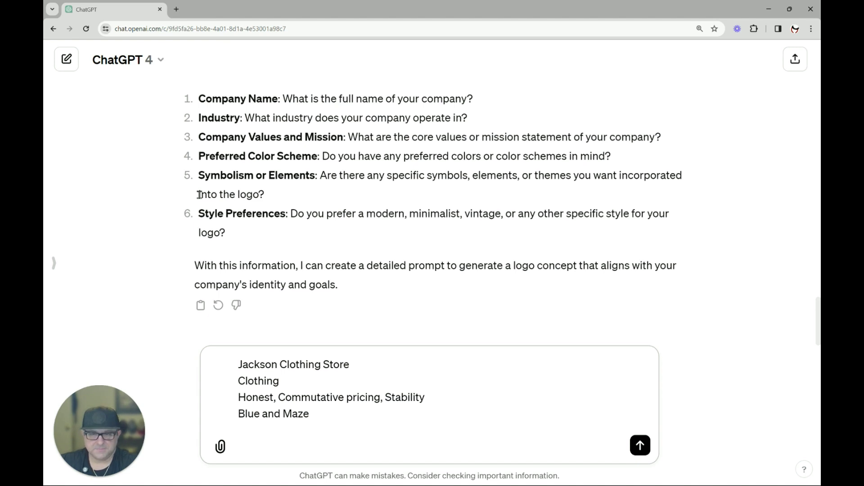
Add the symbolism answer "Star with lightning bolt and waves" on the reply's fifth line, correcting the spelling of "lightning"
key(shift+Return)
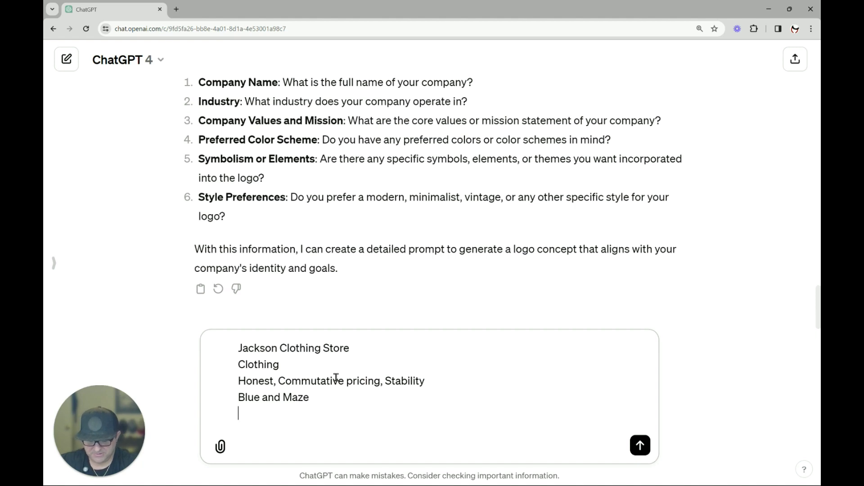
text(St)
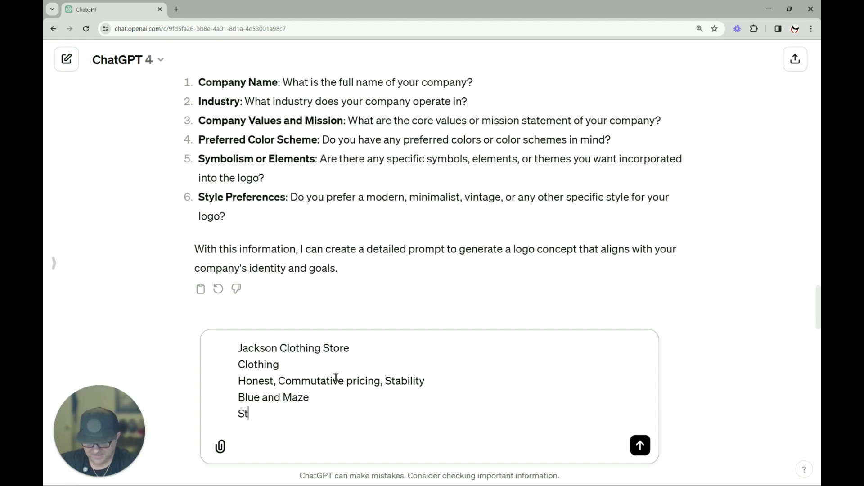
text(ar with )
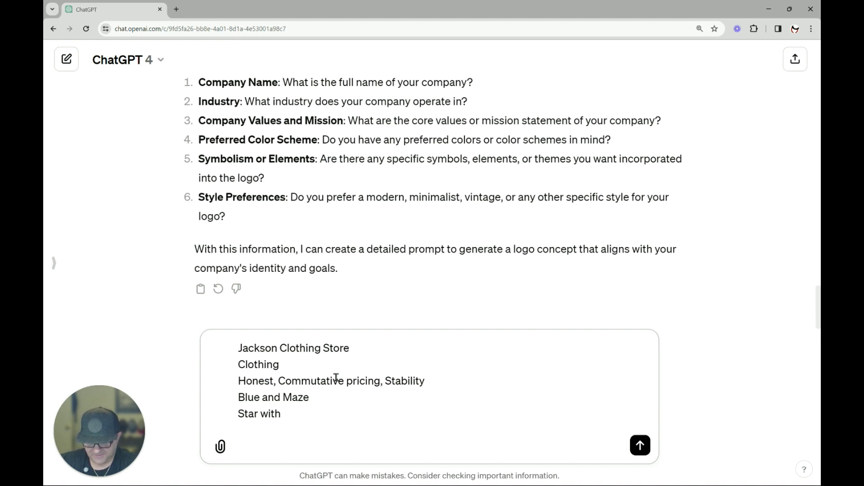
text(ligtning )
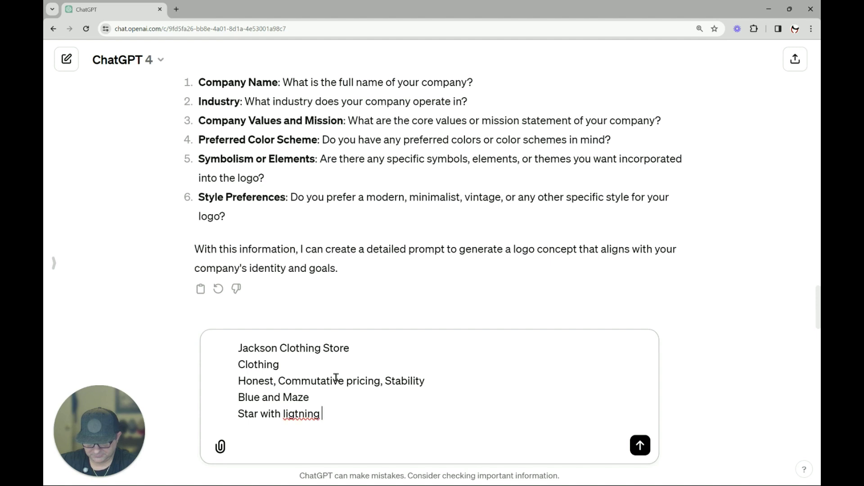
text(bolt and )
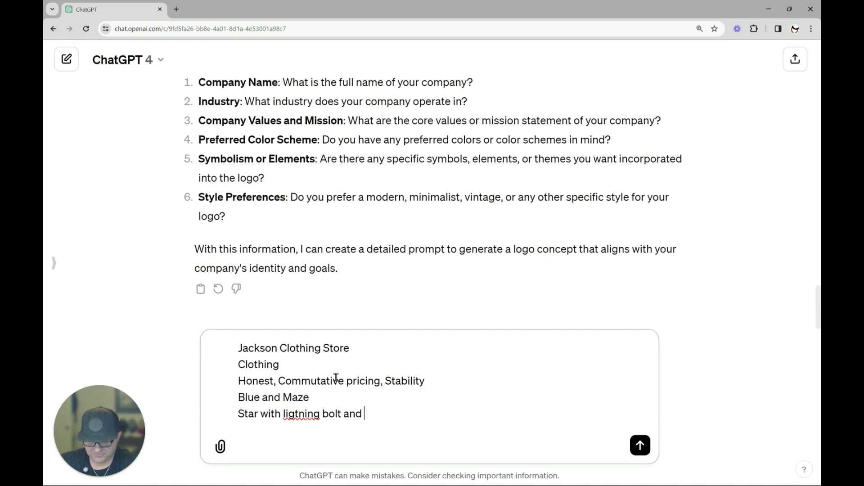
text(sta)
key(BackSpace)
key(BackSpace)
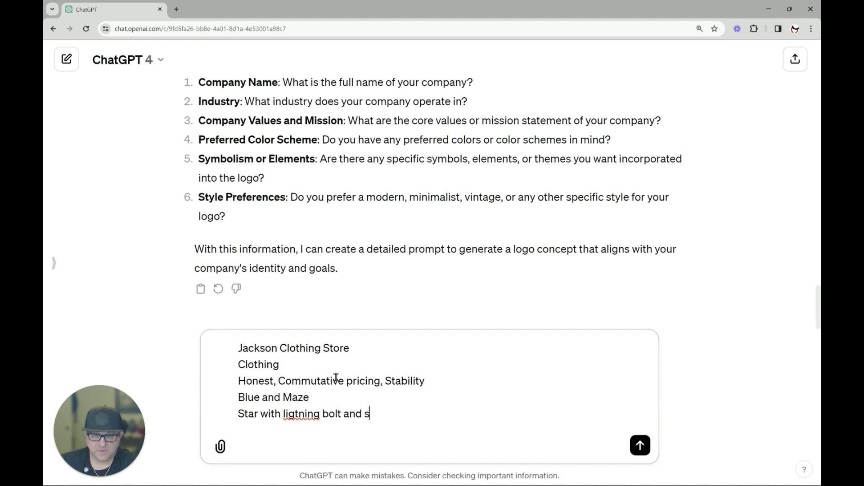
right_click(311, 416)
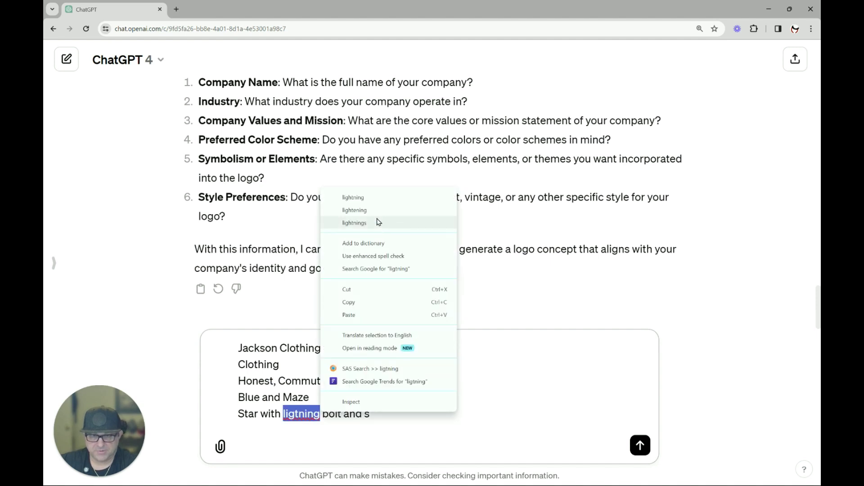
click(374, 197)
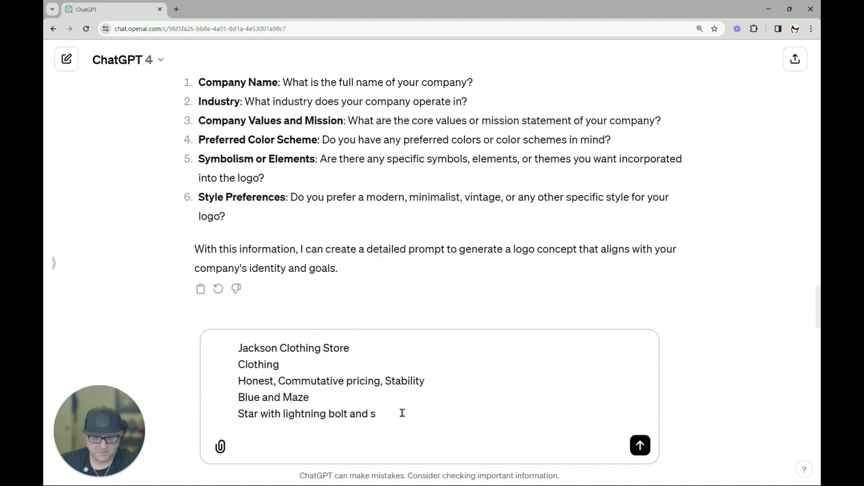
key(BackSpace)
text(waves)
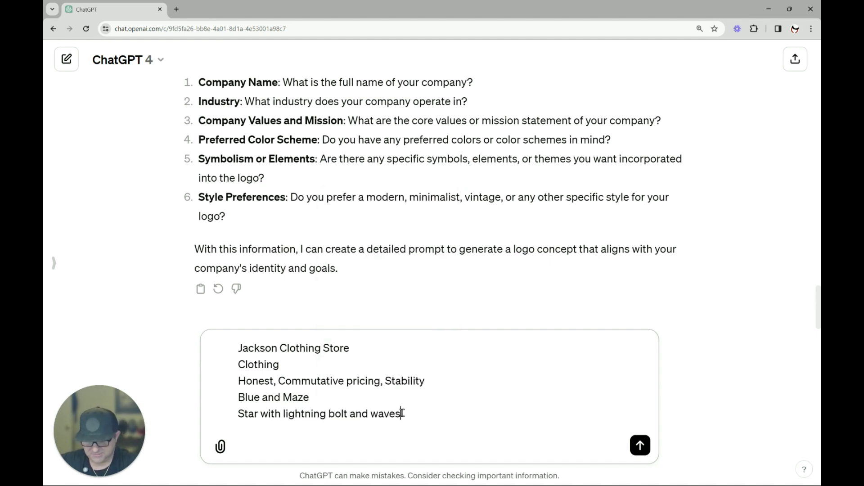
Add the style preference "Vintage" on the reply's sixth line, followed by a new empty line
key(shift+Return)
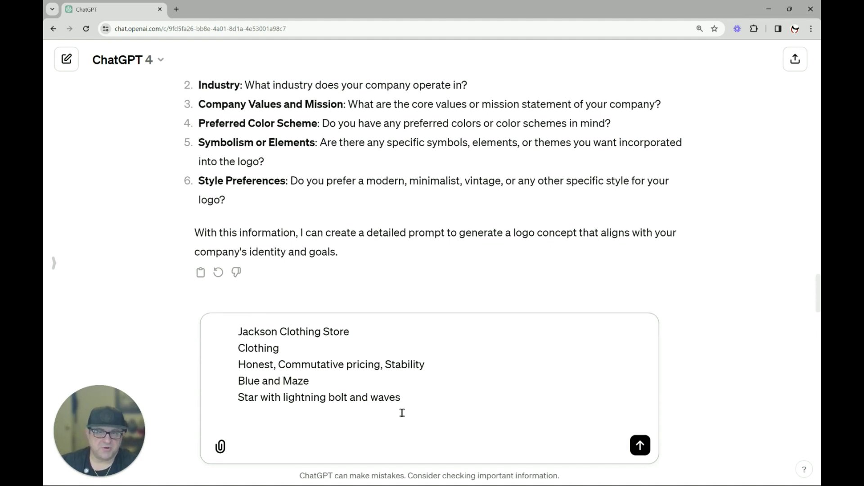
text(B)
key(BackSpace)
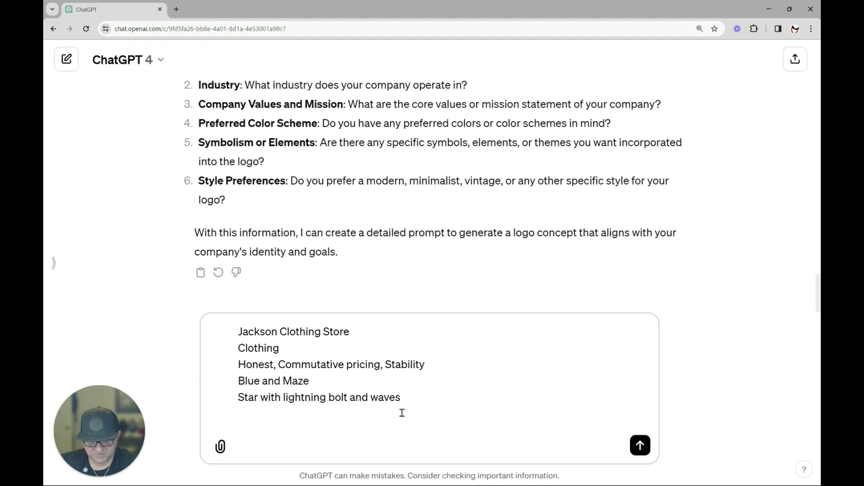
text(Vin)
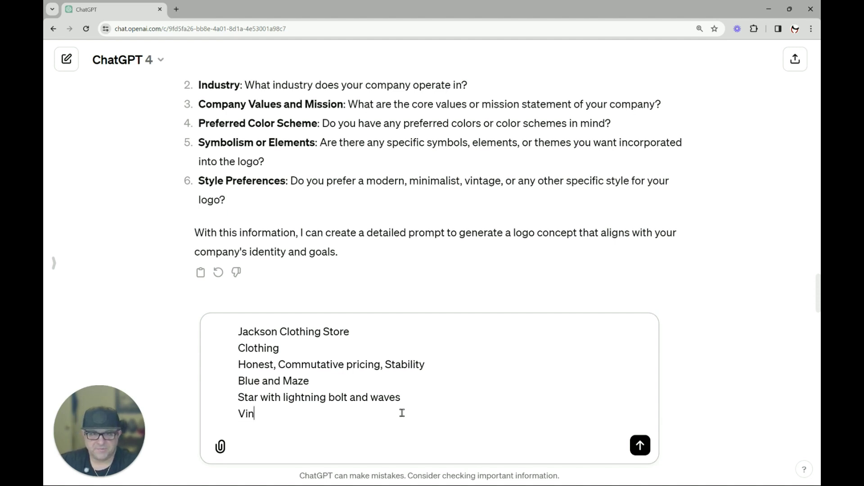
text(tage)
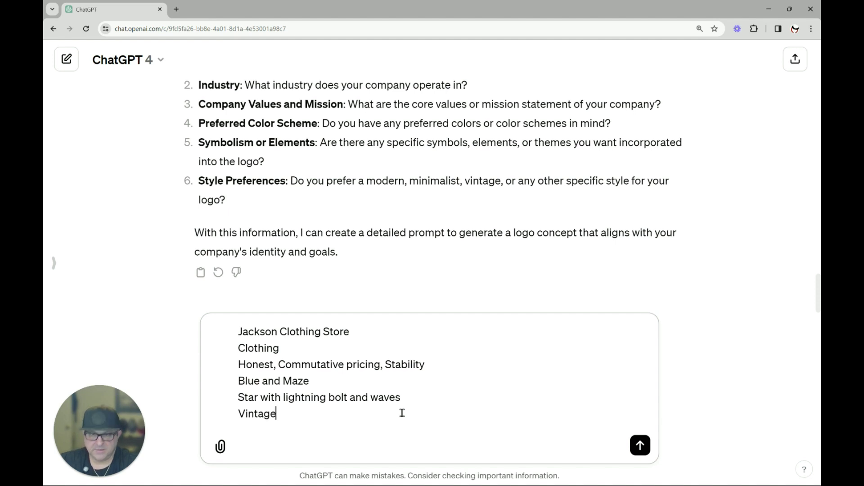
key(shift+Return)
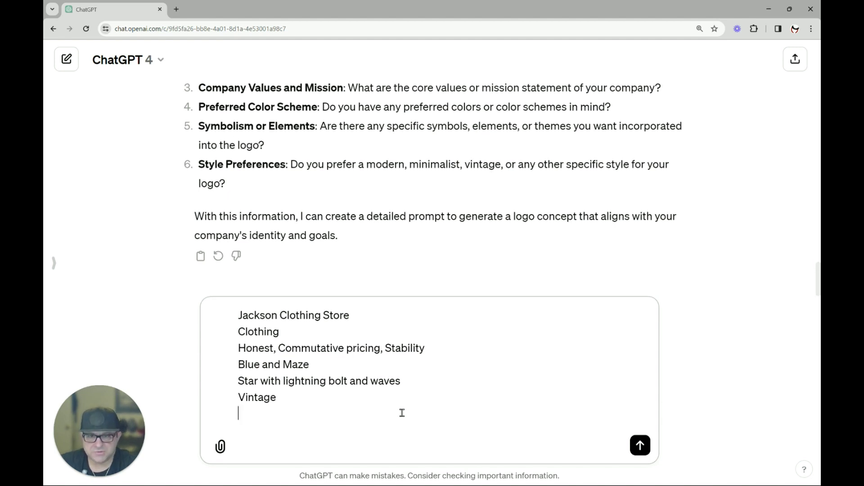
Send the answers about Jackson Clothing Store to generate the logo, and review the resulting image and its description
key(Return)
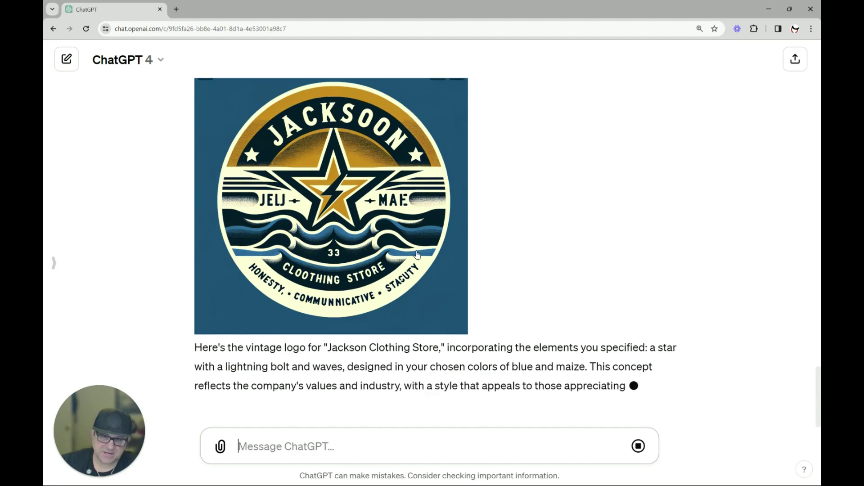
scroll(271, 162, up, 1)
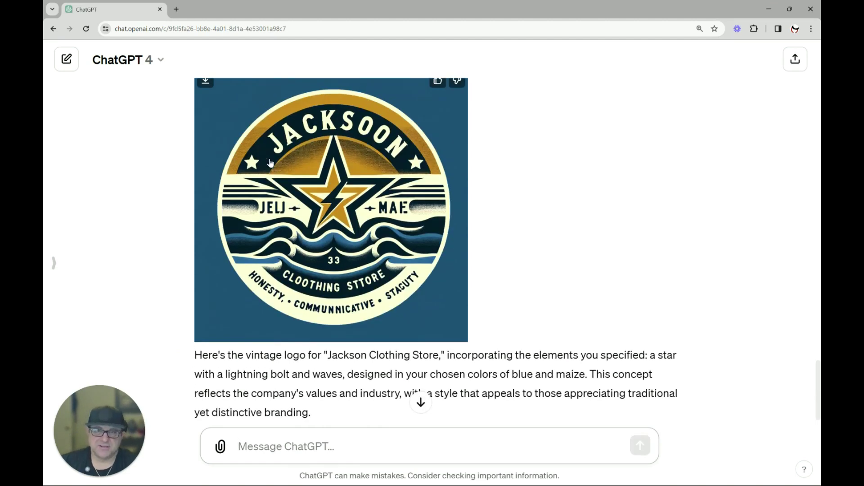
scroll(271, 162, down, 1)
scroll(315, 180, up, 2)
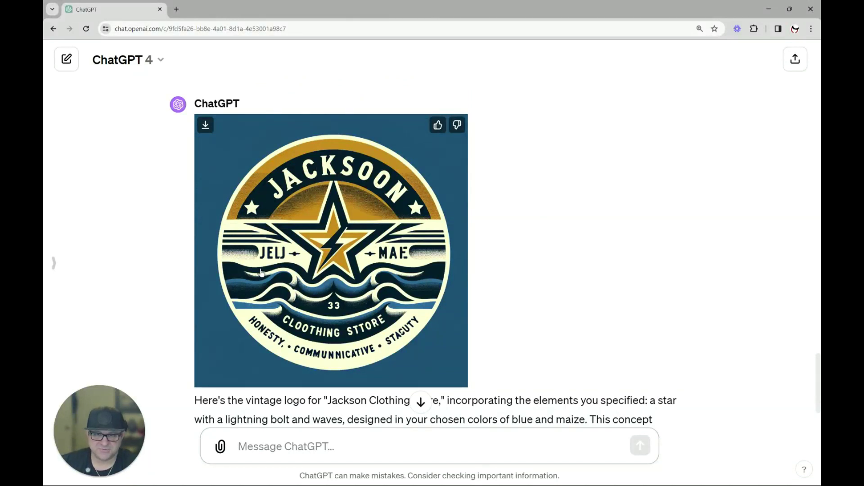
scroll(320, 266, down, 1)
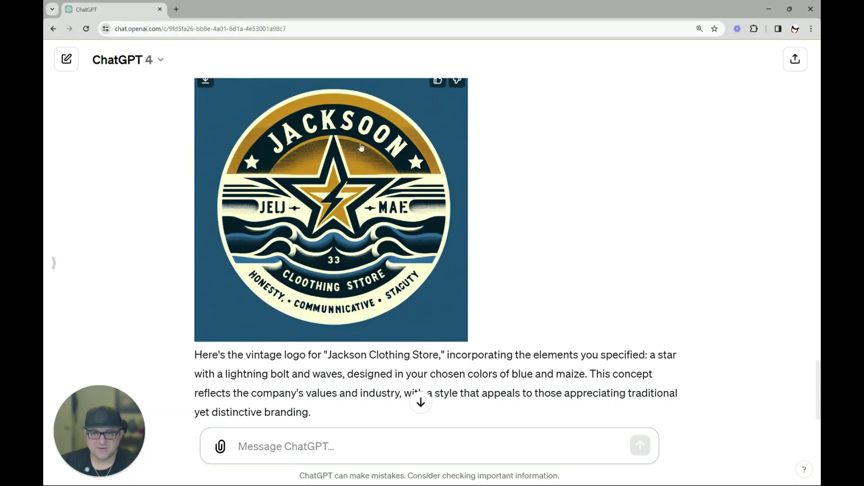
scroll(261, 187, up, 1)
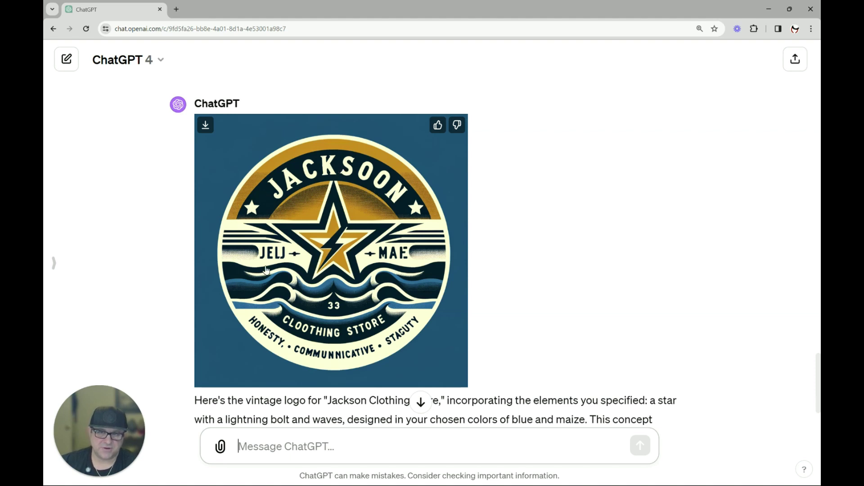
scroll(405, 193, down, 2)
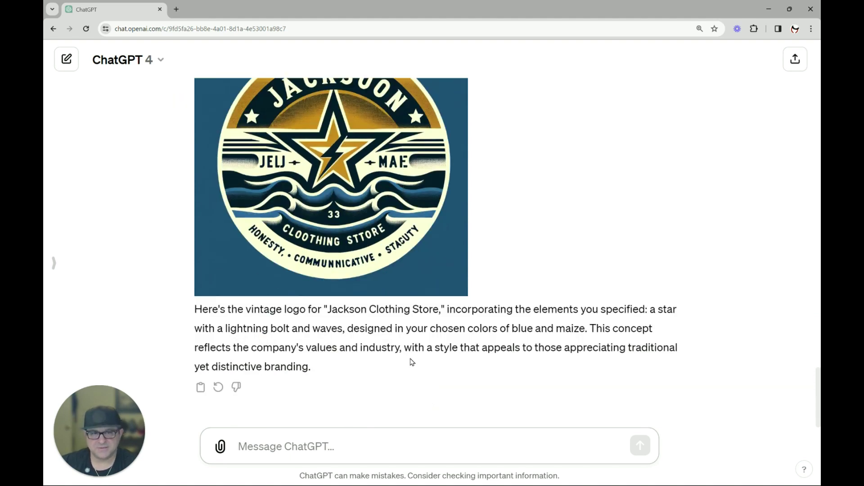